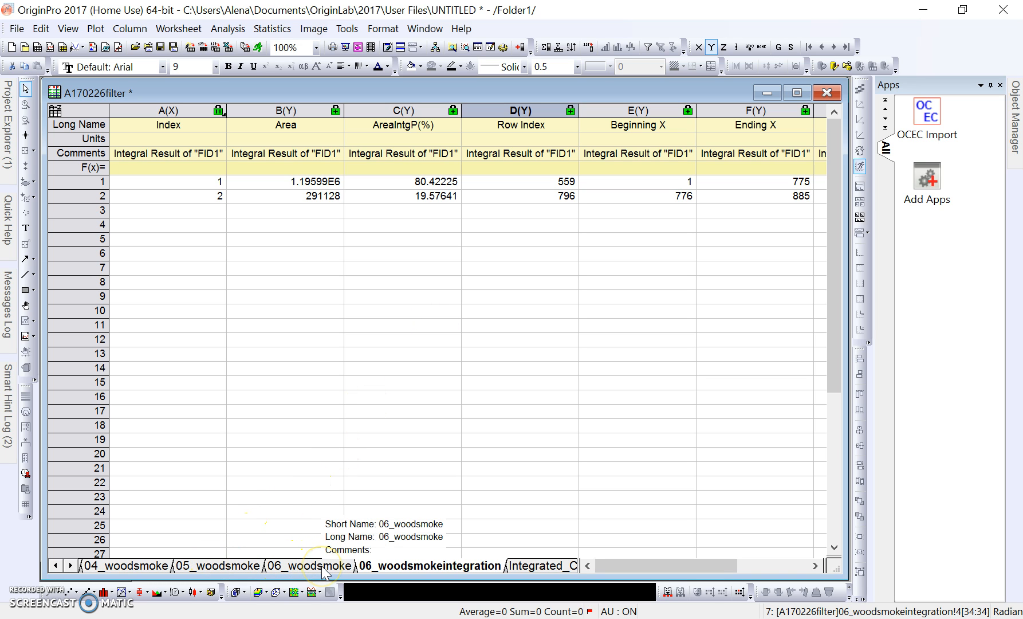
# Switch to the 05_woodsmoke sheet with its Time, FID1, FID2, laser and pressure columns.
pyautogui.click(219, 567)
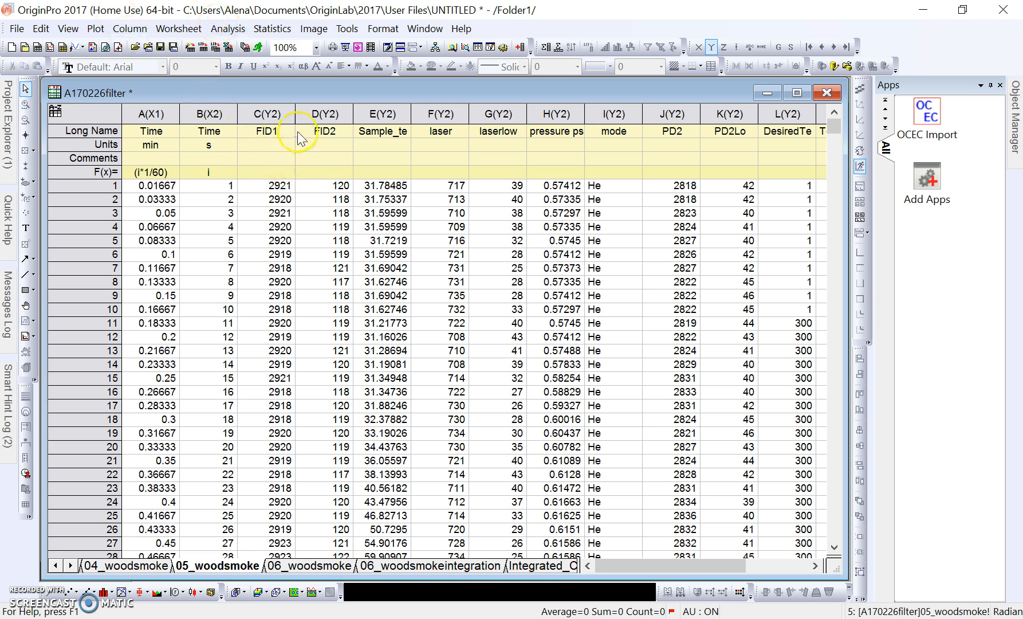
# Integrate the 05_woodsmoke FID1 column with the saved pyroprobe_ac Peak Analyzer theme.
pyautogui.click(277, 112)
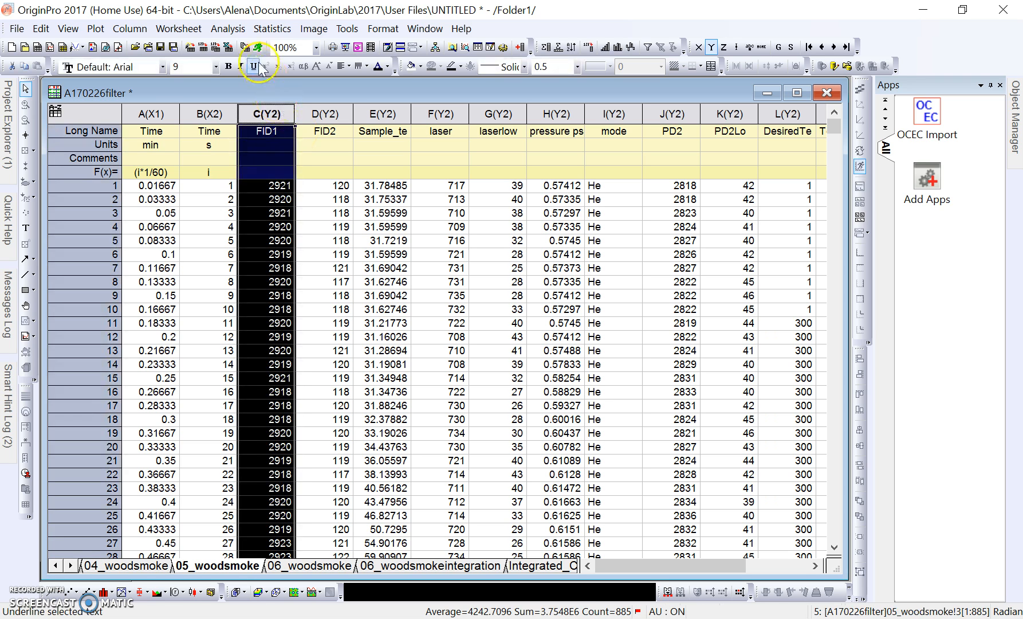
pyautogui.click(228, 28)
pyautogui.moveTo(285, 118)
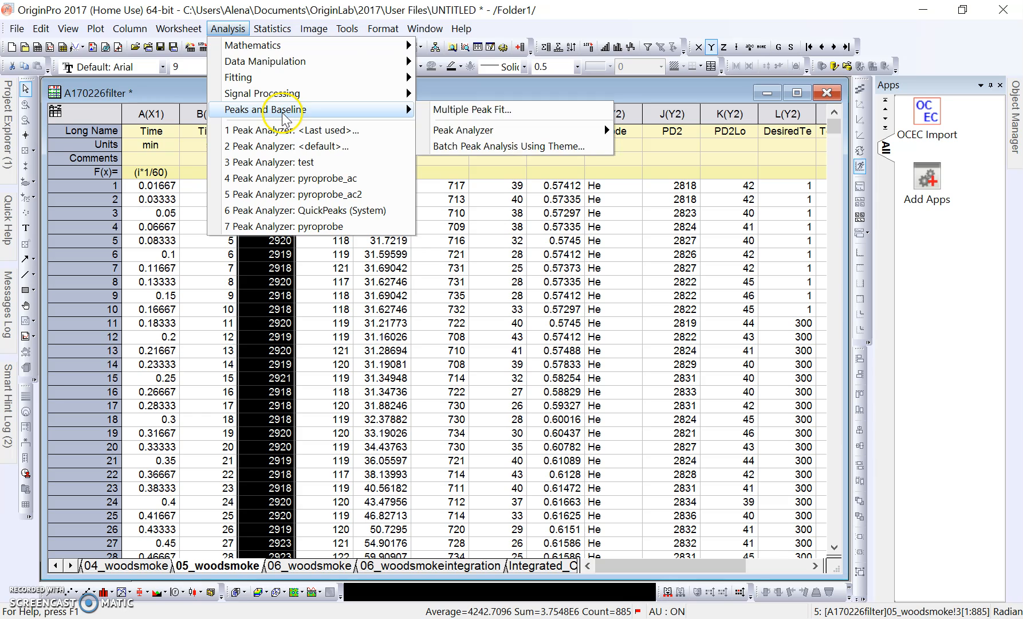
pyautogui.moveTo(487, 130)
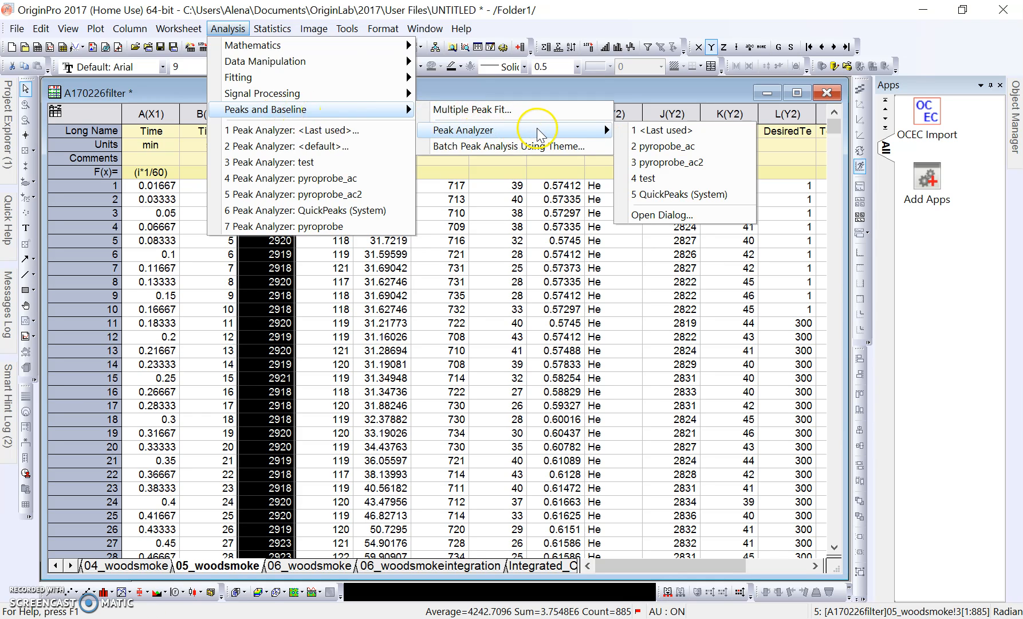
pyautogui.click(681, 147)
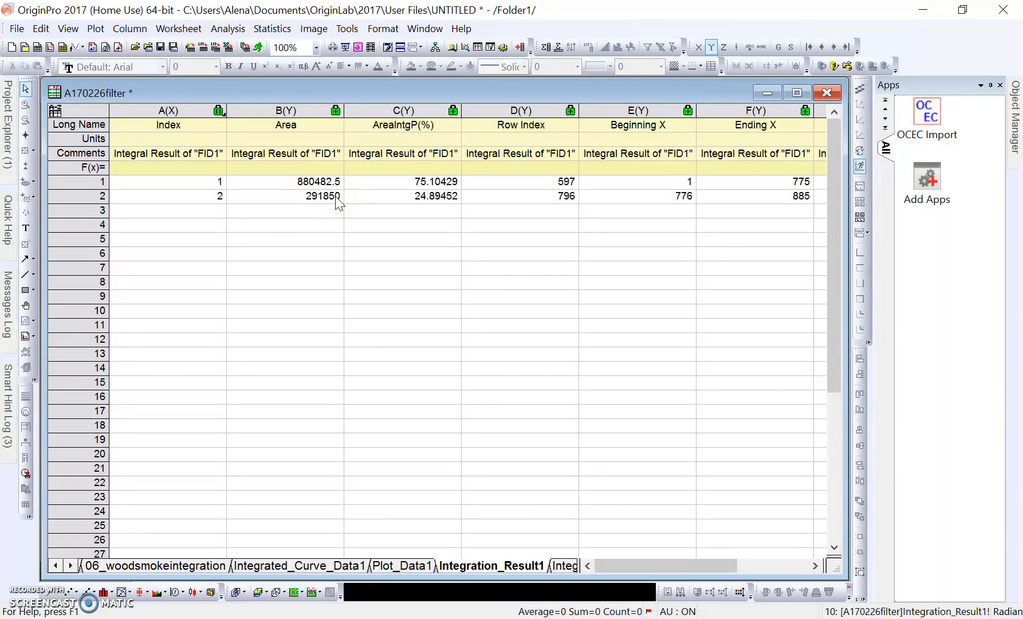
pyautogui.moveTo(651, 566); pyautogui.dragTo(700, 566)
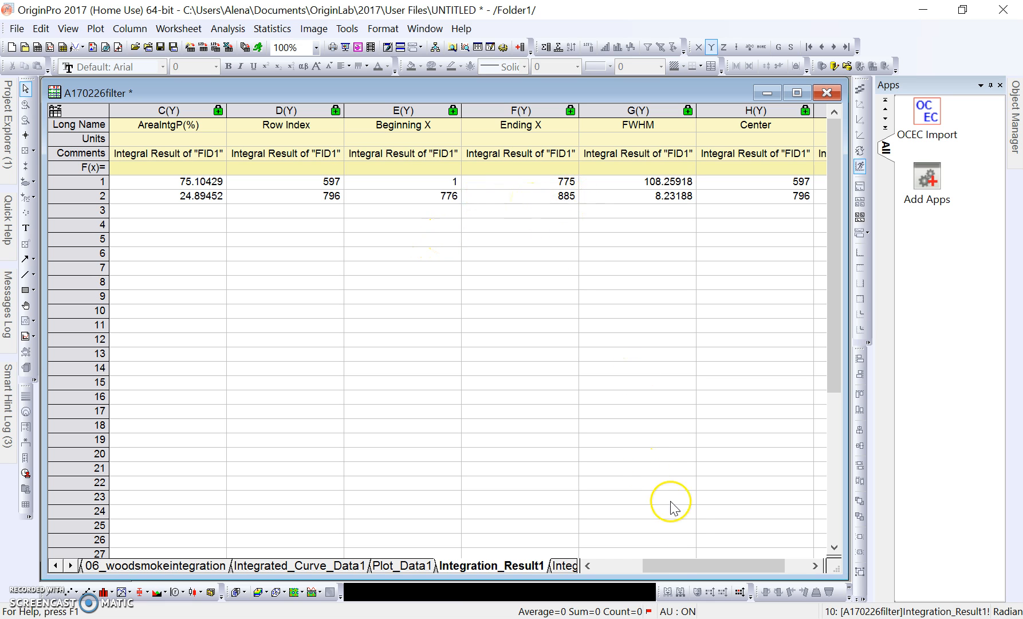
pyautogui.moveTo(679, 564); pyautogui.dragTo(644, 567)
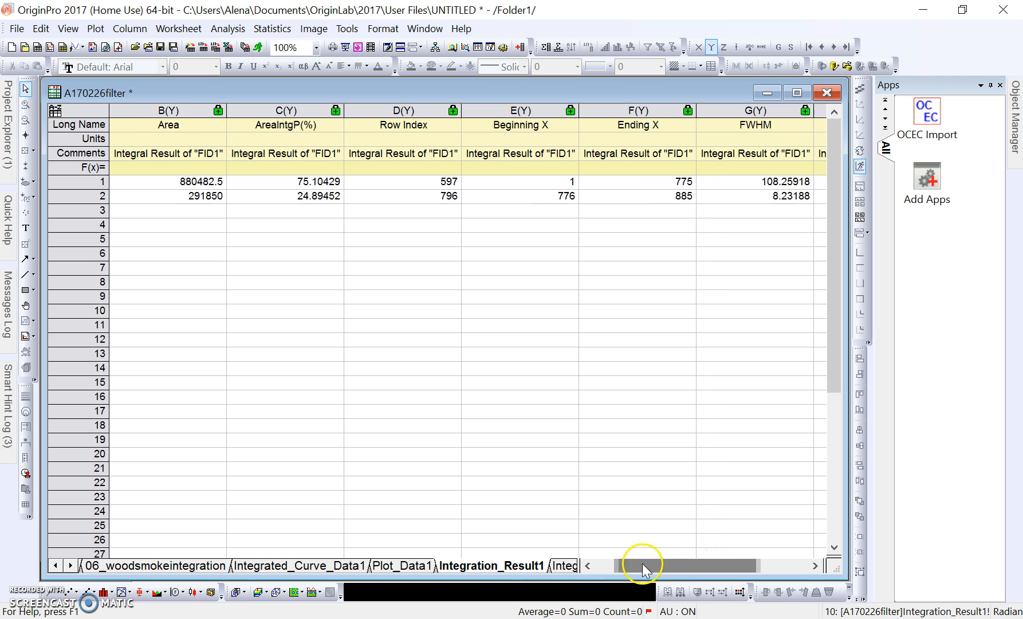
# Give the Integration_Result1 sheet the short name 05_woodsmokeintergration.
pyautogui.rightClick(495, 566)
pyautogui.click(533, 535)
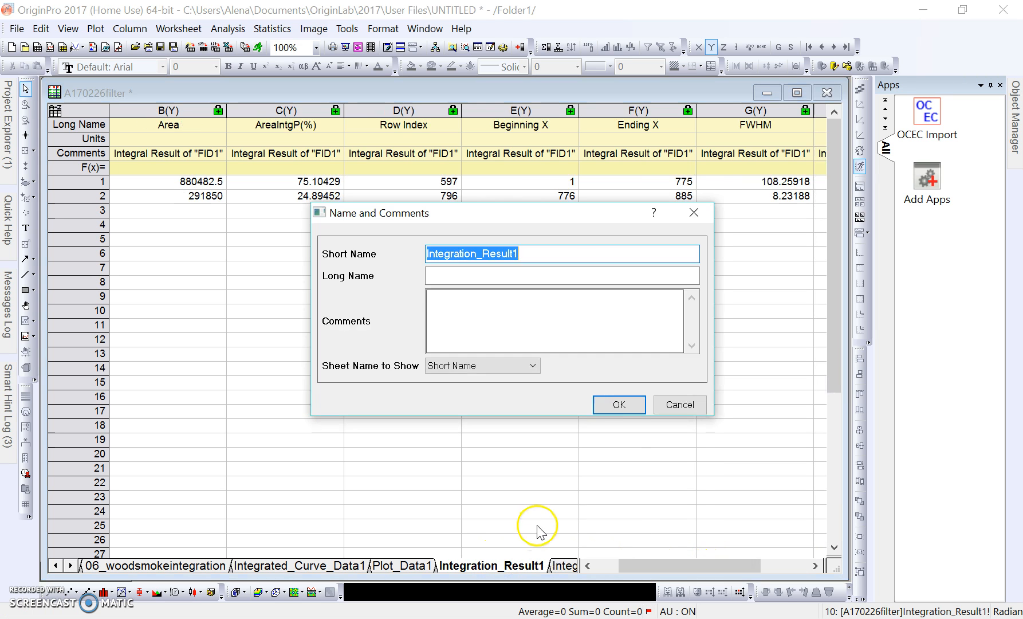
pyautogui.write('05')
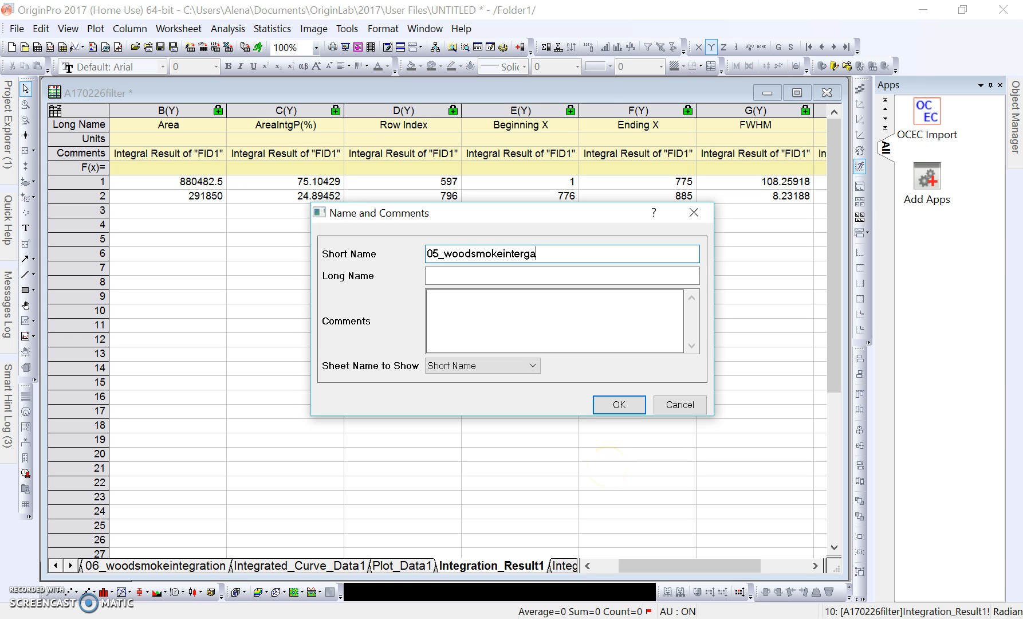
pyautogui.write('_woodsmokeintergration')
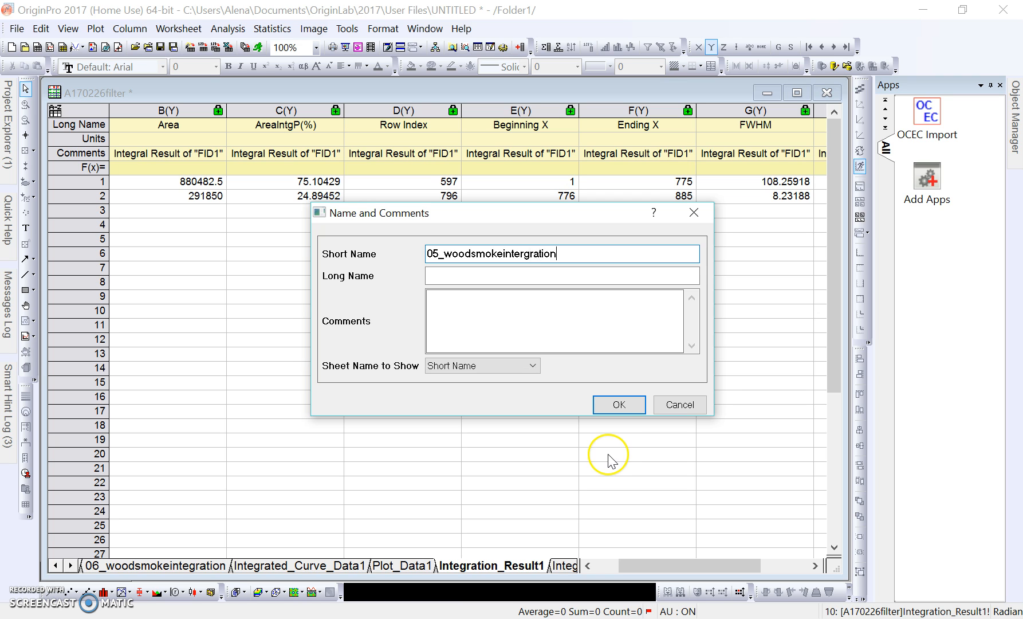
pyautogui.click(619, 404)
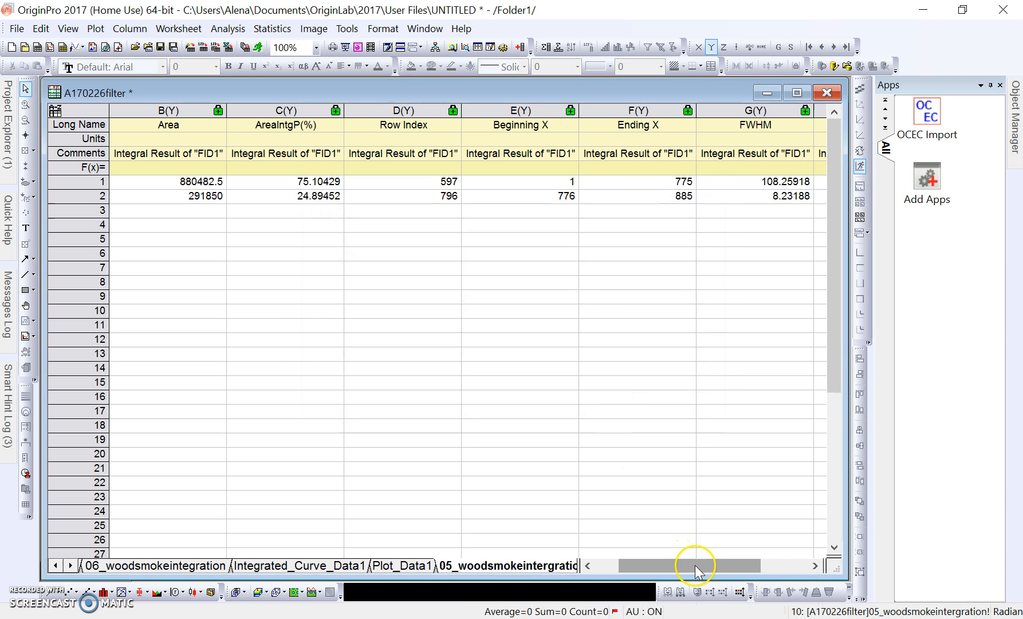
pyautogui.moveTo(688, 571); pyautogui.dragTo(544, 575)
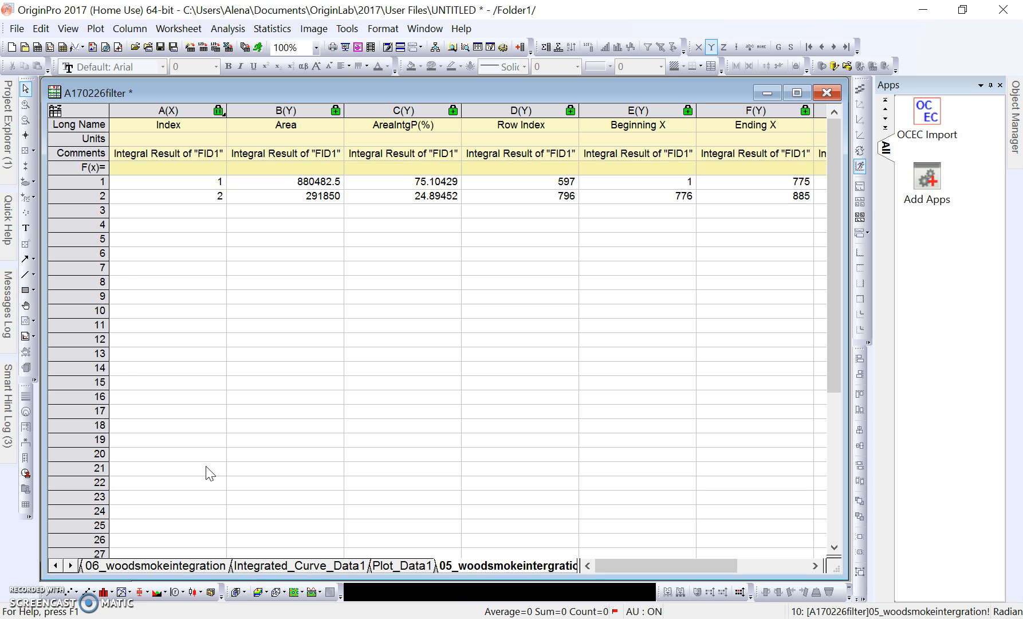
# Scroll the sheet tabs and switch to the 06_woodsmoke data sheet.
pyautogui.click(56, 566)
pyautogui.click(55, 565)
pyautogui.click(55, 566)
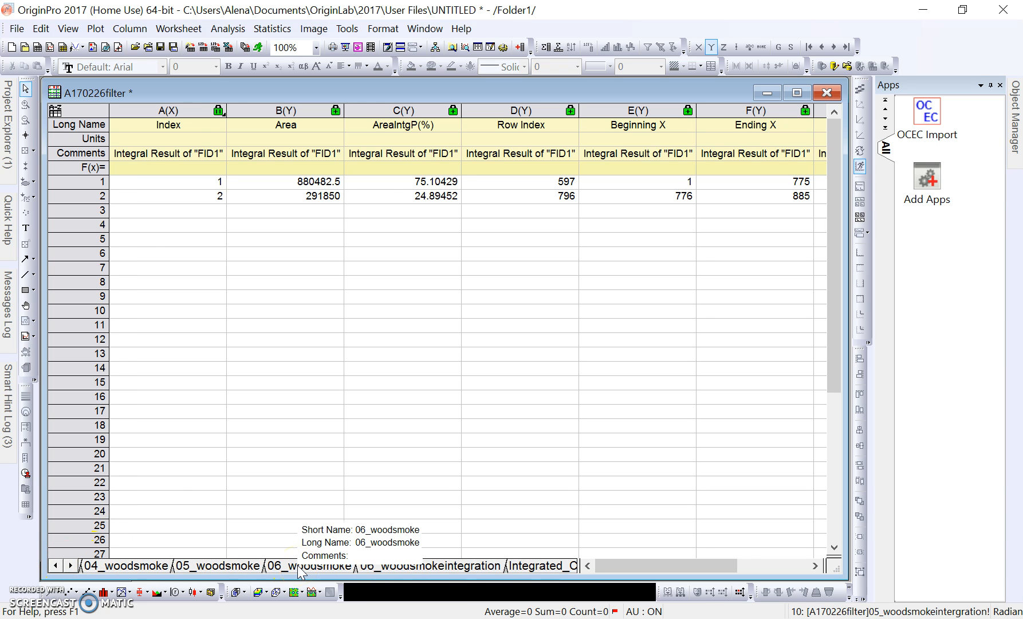
pyautogui.click(299, 566)
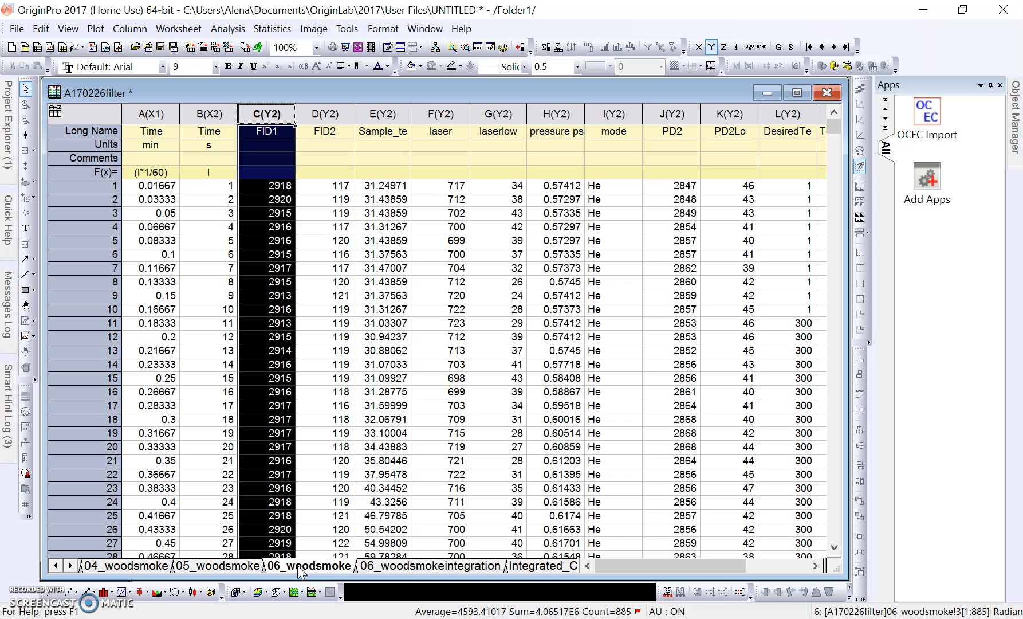
# Plot 06_woodsmoke FID1 against time as a maximized line graph, Graph2.
pyautogui.click(67, 592)
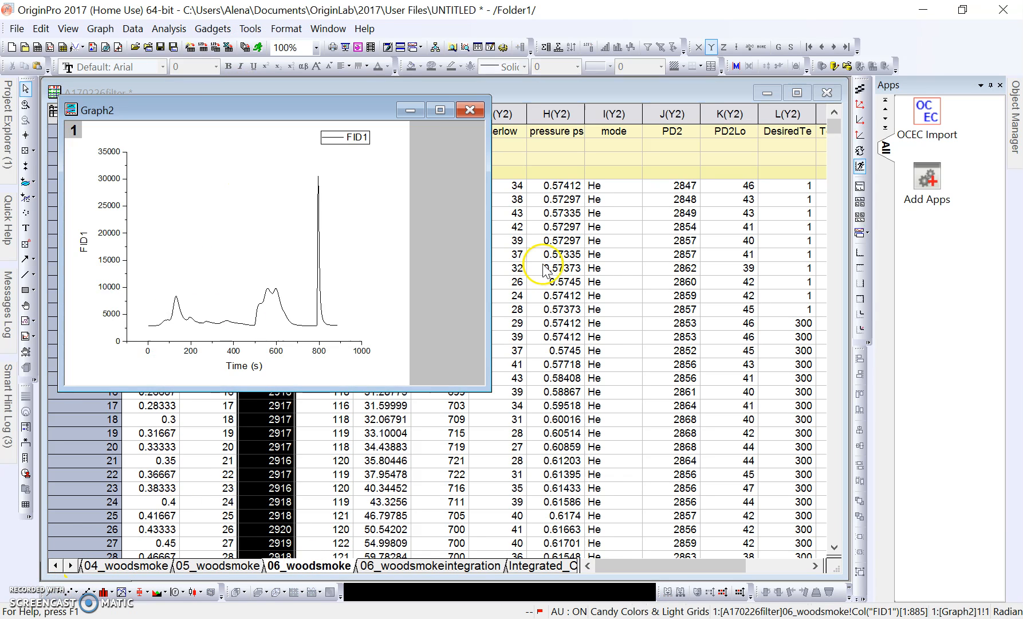
pyautogui.click(441, 110)
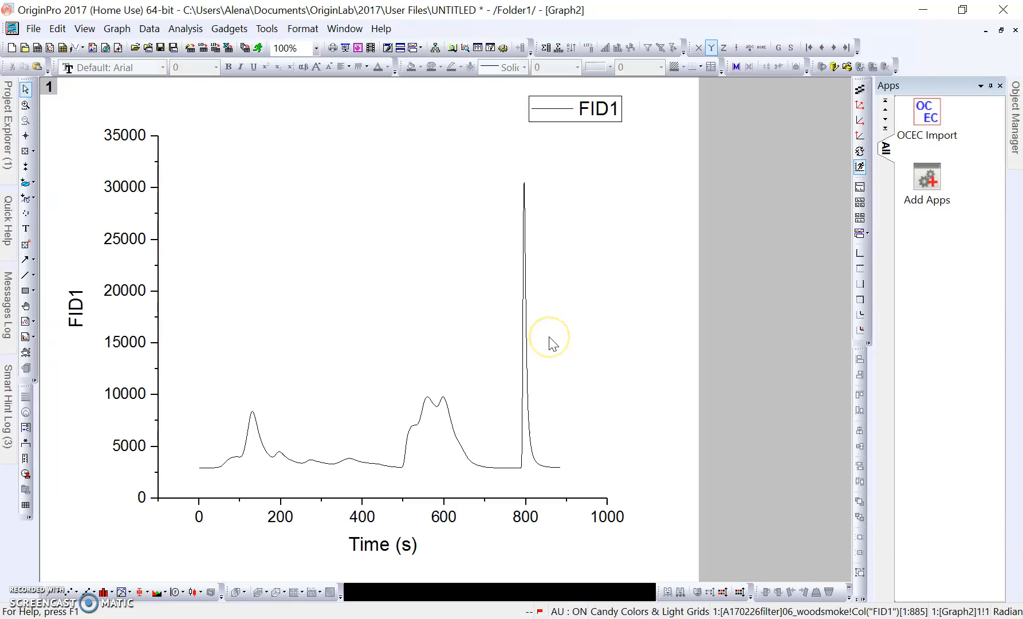
pyautogui.click(197, 32)
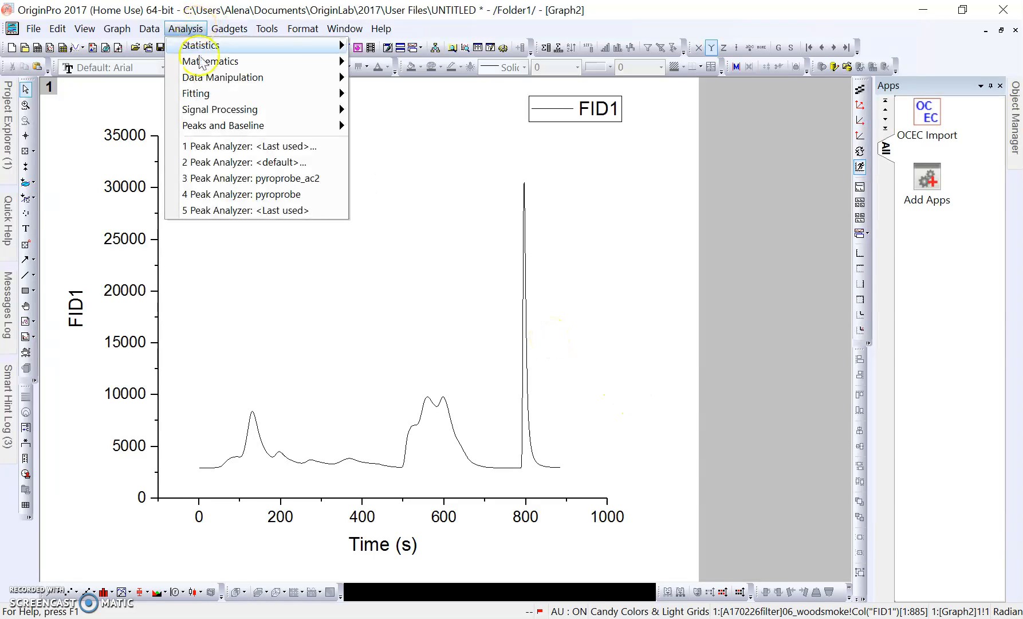
pyautogui.moveTo(258, 127)
pyautogui.moveTo(486, 148)
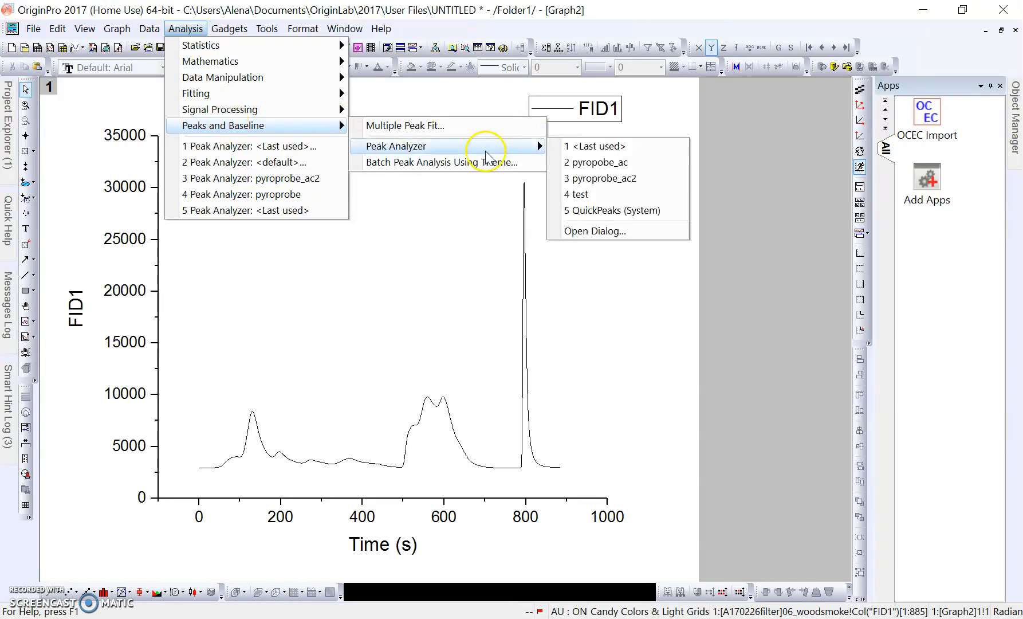
# Start the Peak Analyzer on Graph2 and load the pyroprobe_ac theme.
pyautogui.click(597, 232)
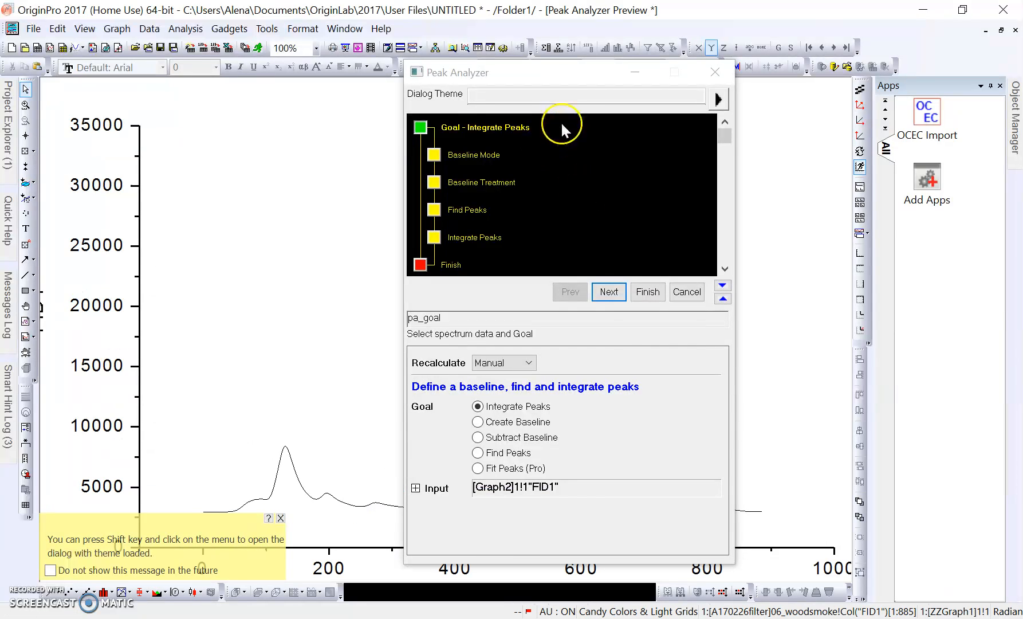
pyautogui.click(719, 100)
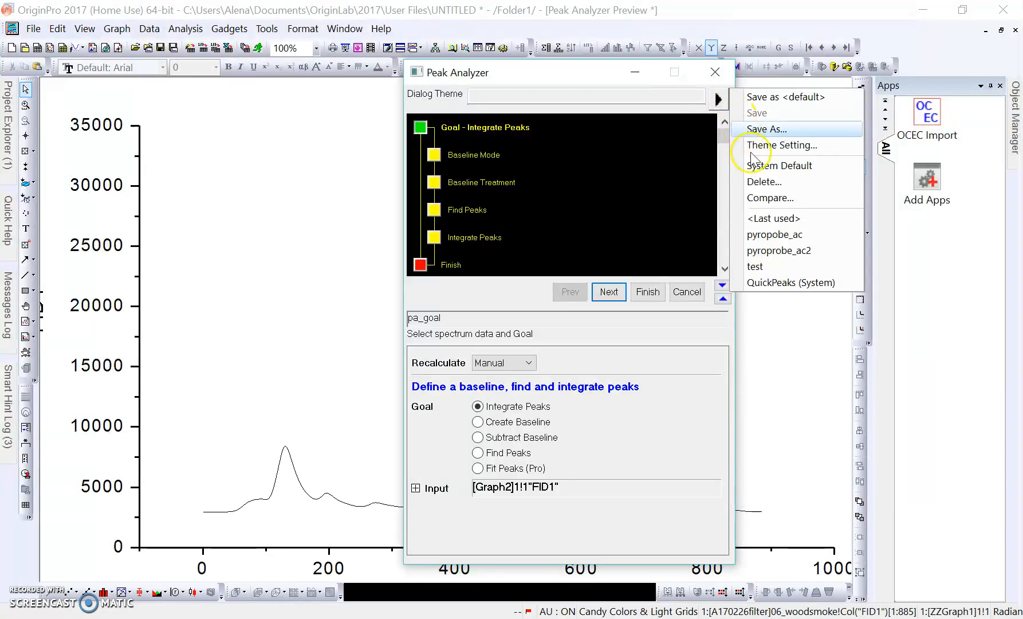
pyautogui.click(772, 236)
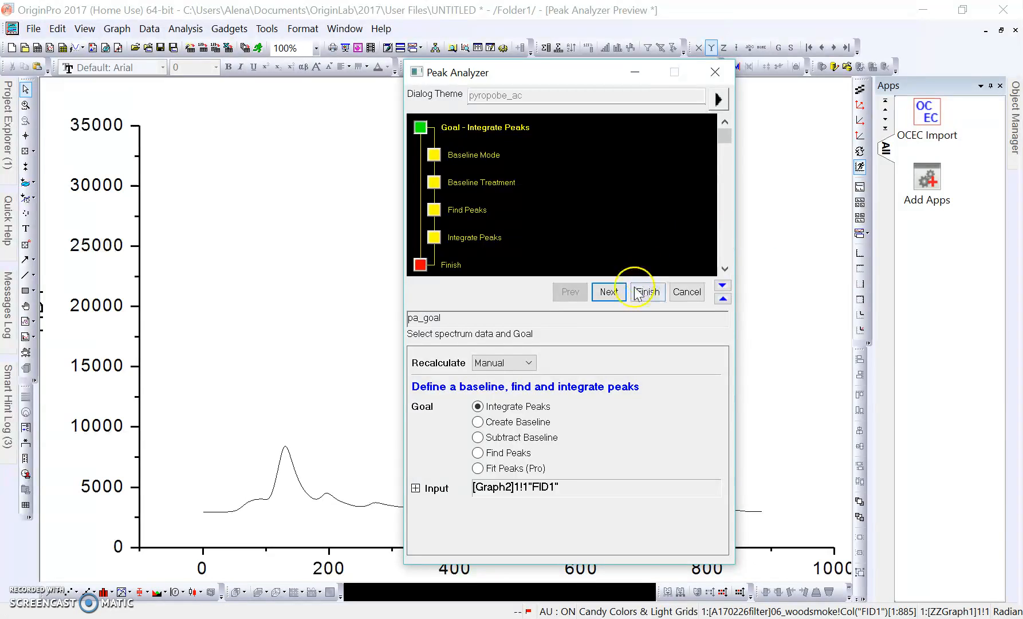
# Step through baseline and Find Peaks pages to Integrate Peaks with 2 ranges.
pyautogui.click(602, 297)
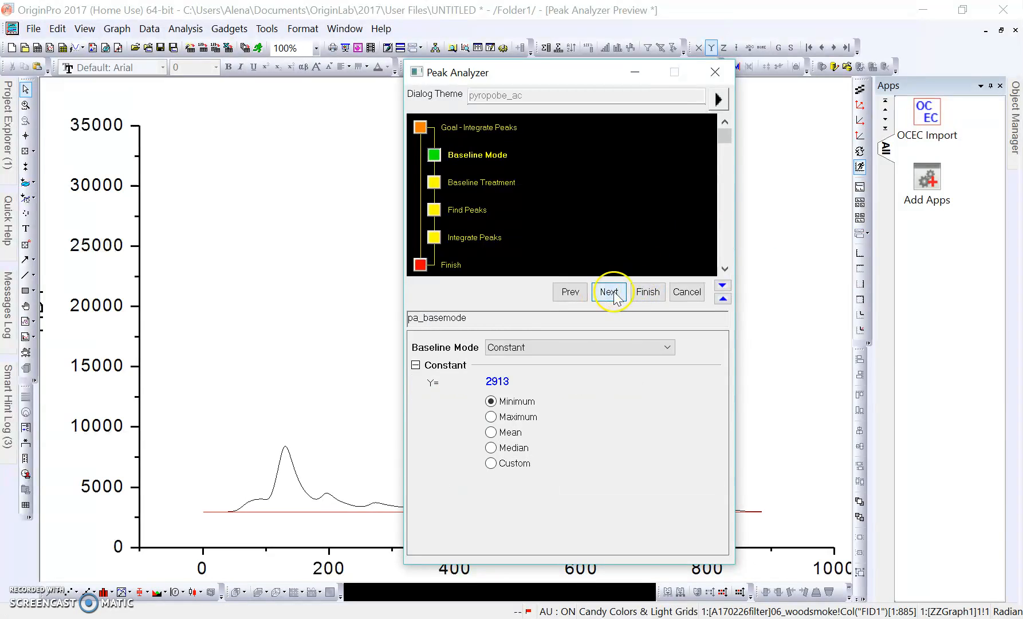
pyautogui.click(609, 295)
pyautogui.click(609, 292)
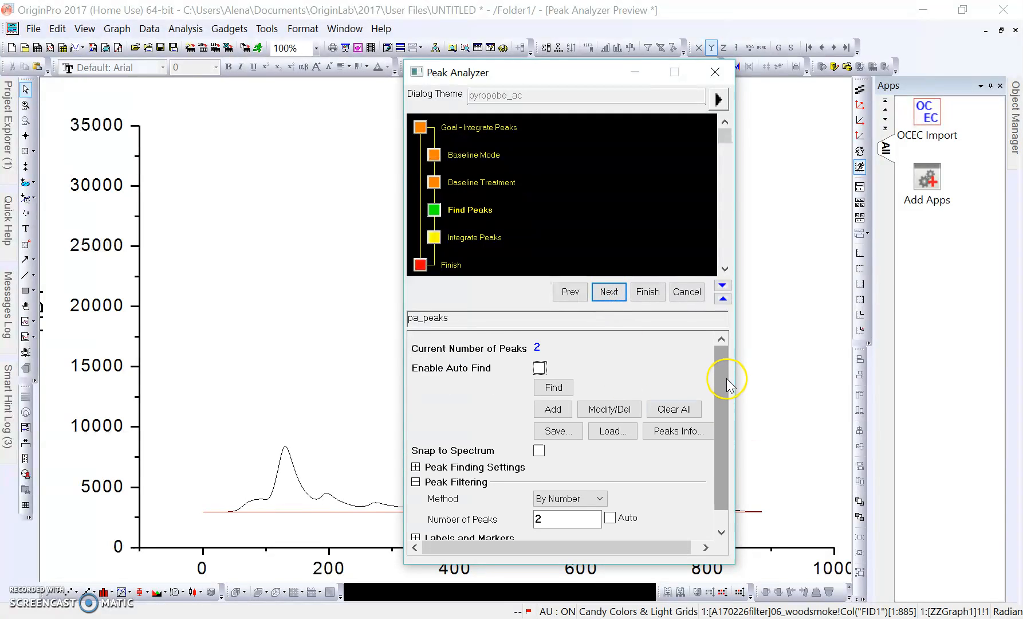
pyautogui.scroll(-1, 726, 381)
pyautogui.moveTo(720, 435); pyautogui.dragTo(722, 445)
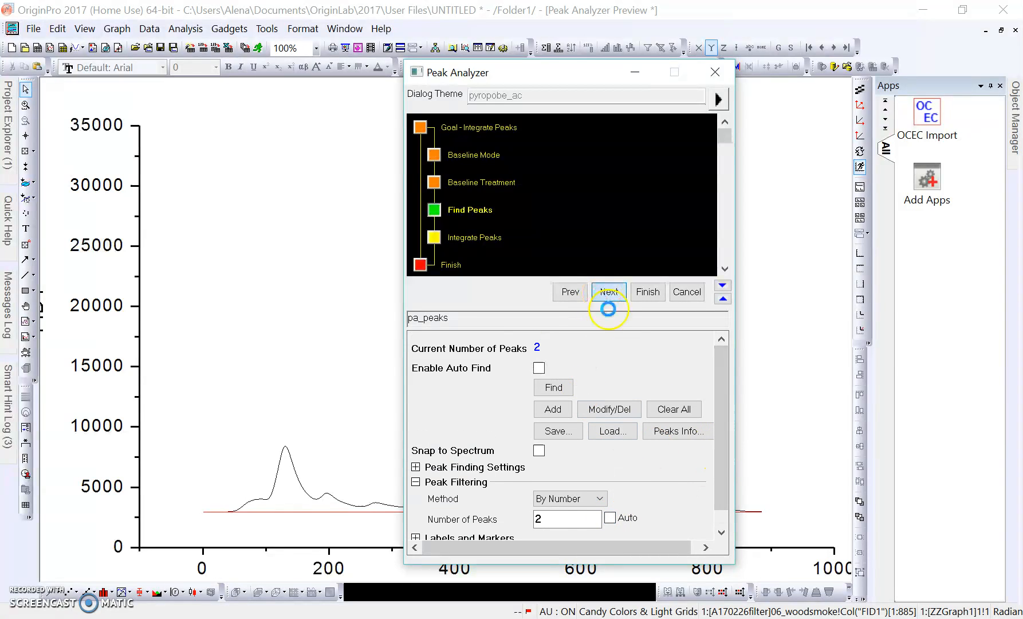
pyautogui.click(607, 295)
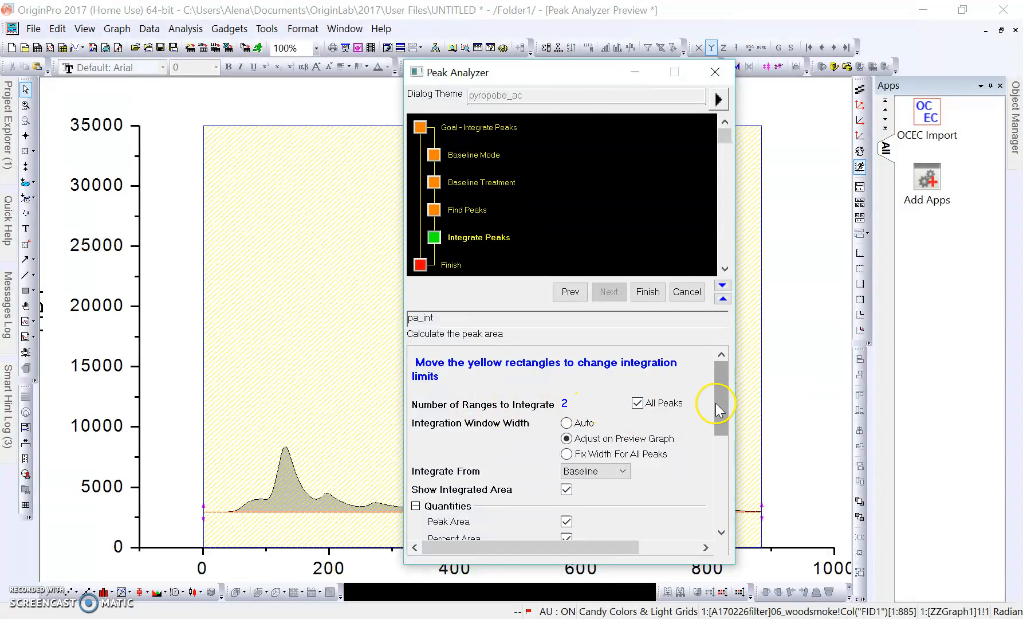
pyautogui.moveTo(546, 80); pyautogui.dragTo(936, 85)
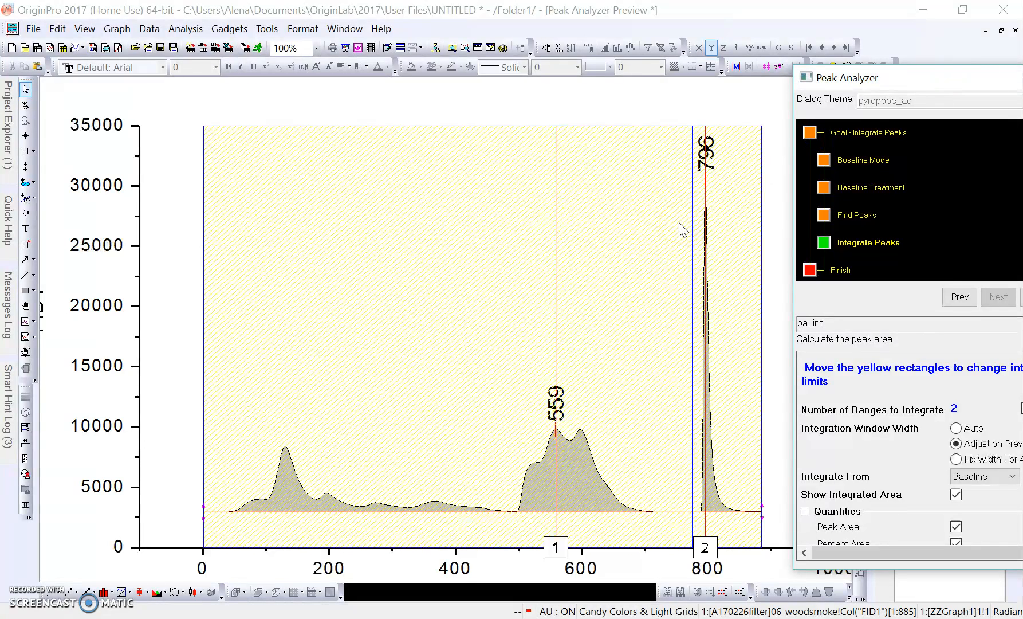
pyautogui.moveTo(954, 80); pyautogui.dragTo(930, 86)
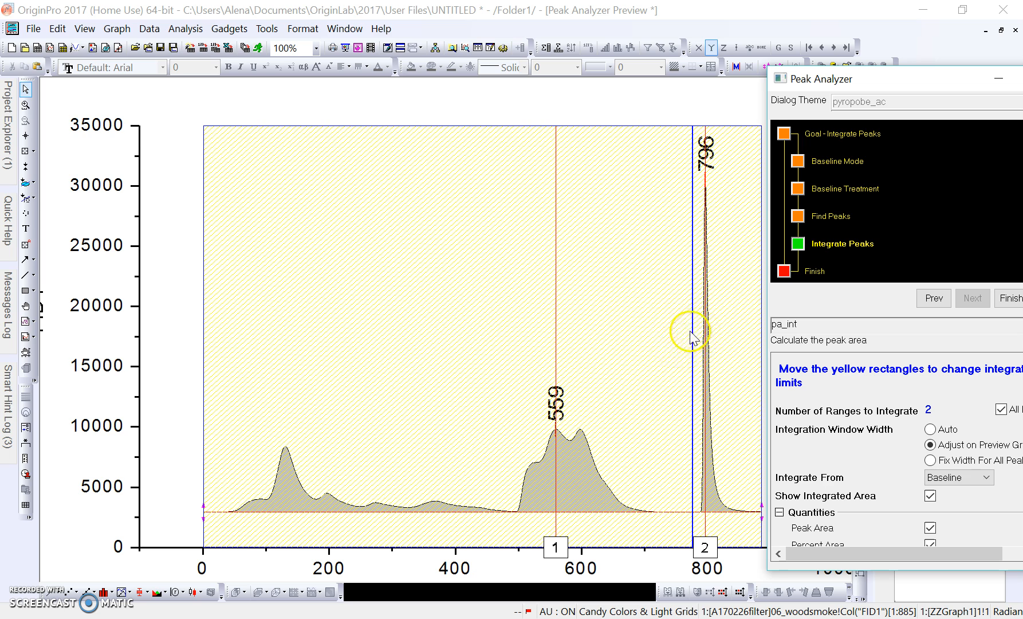
pyautogui.moveTo(916, 86); pyautogui.dragTo(601, 91)
# Return to Find Peaks, set Number of Peaks to 3 and re-find the peaks.
pyautogui.click(628, 304)
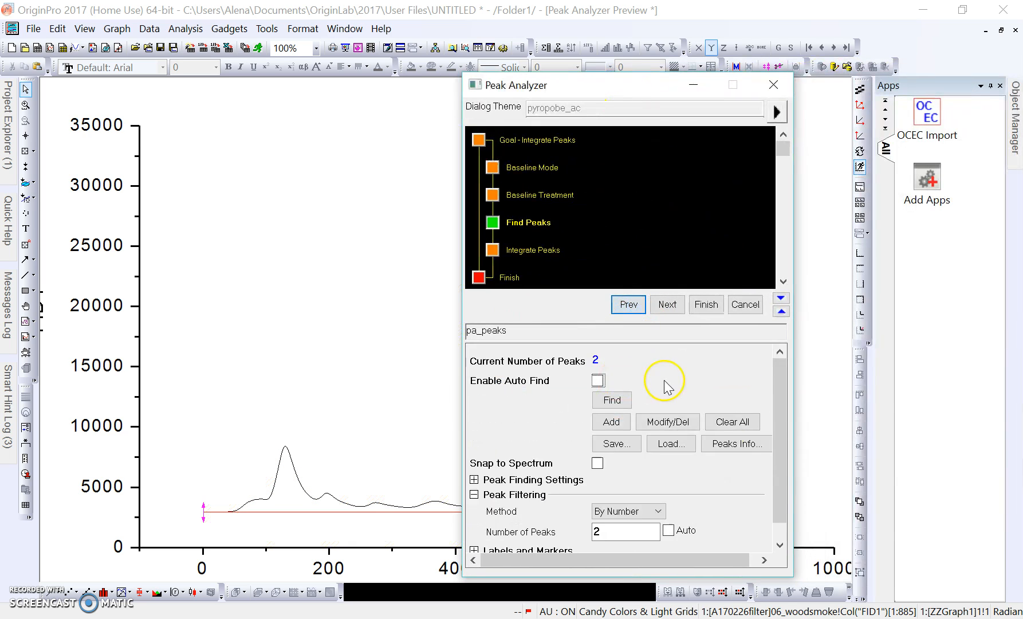
pyautogui.moveTo(772, 423); pyautogui.dragTo(777, 457)
pyautogui.doubleClick(618, 510)
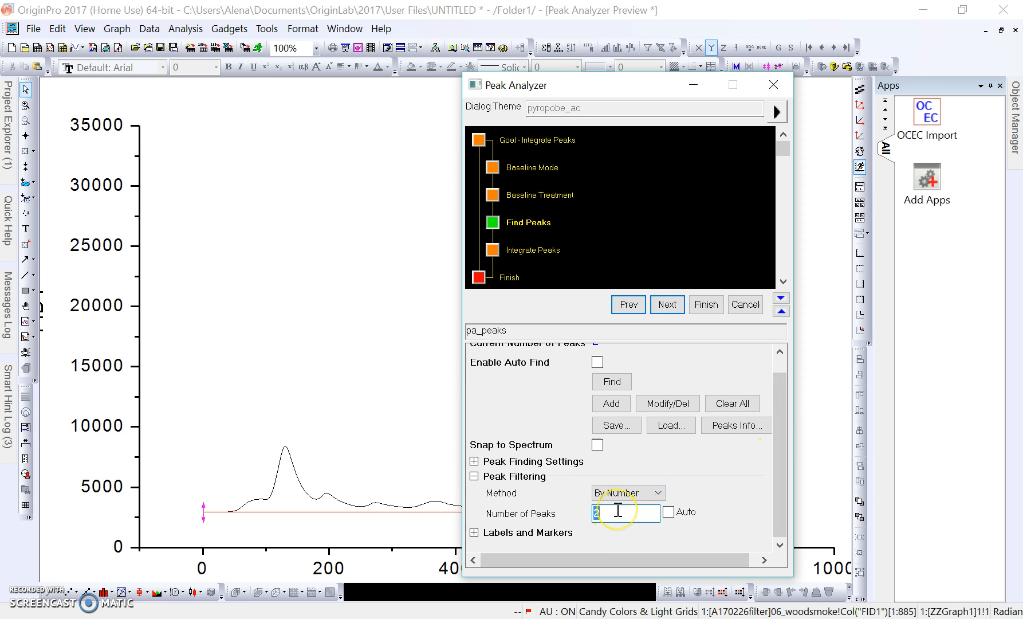
pyautogui.write('3')
pyautogui.moveTo(788, 405); pyautogui.dragTo(784, 372)
pyautogui.click(622, 404)
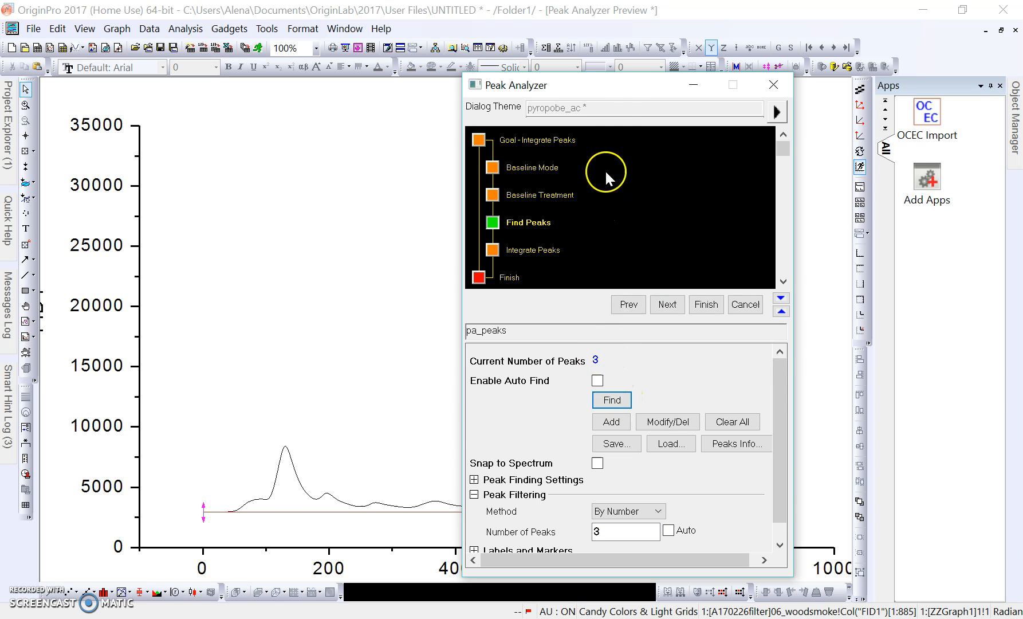
pyautogui.moveTo(627, 91); pyautogui.dragTo(948, 72)
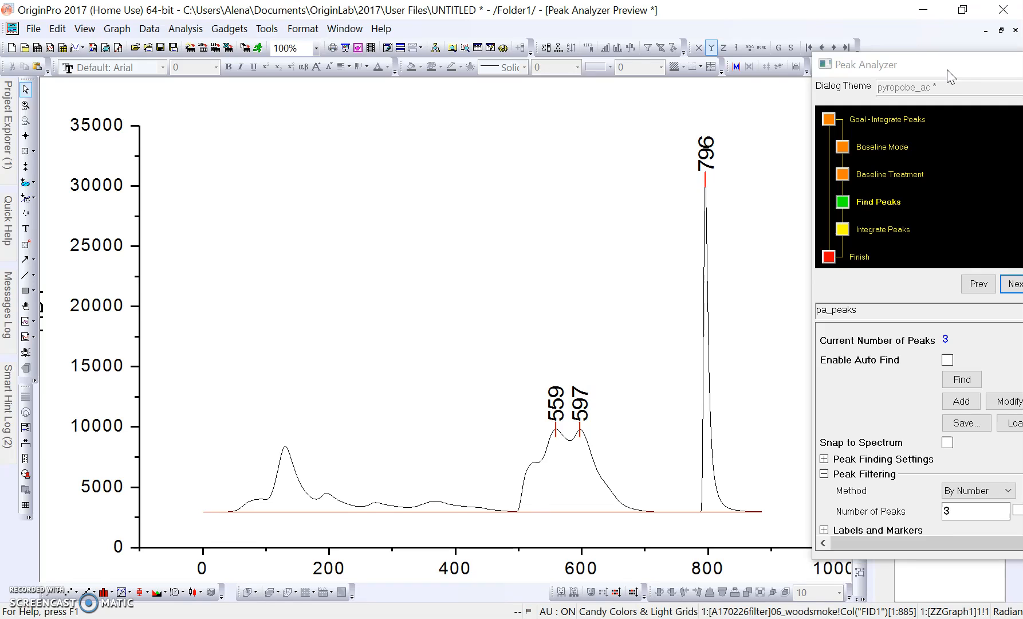
pyautogui.moveTo(947, 69); pyautogui.dragTo(807, 67)
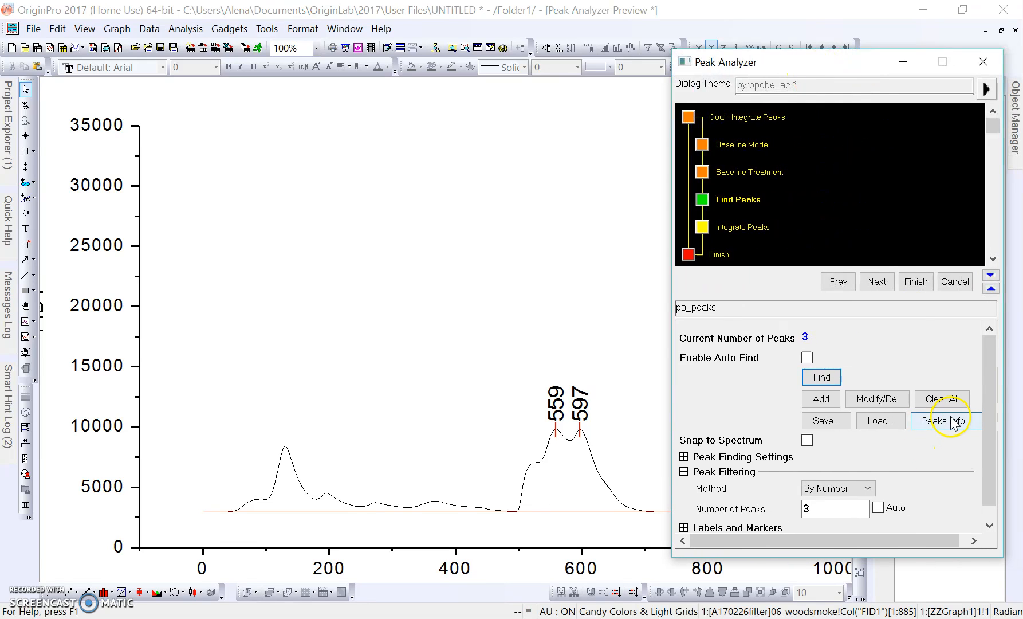
# Change the first peak's centre from 559 to 130 in the Peaks Info table.
pyautogui.click(951, 420)
pyautogui.click(511, 260)
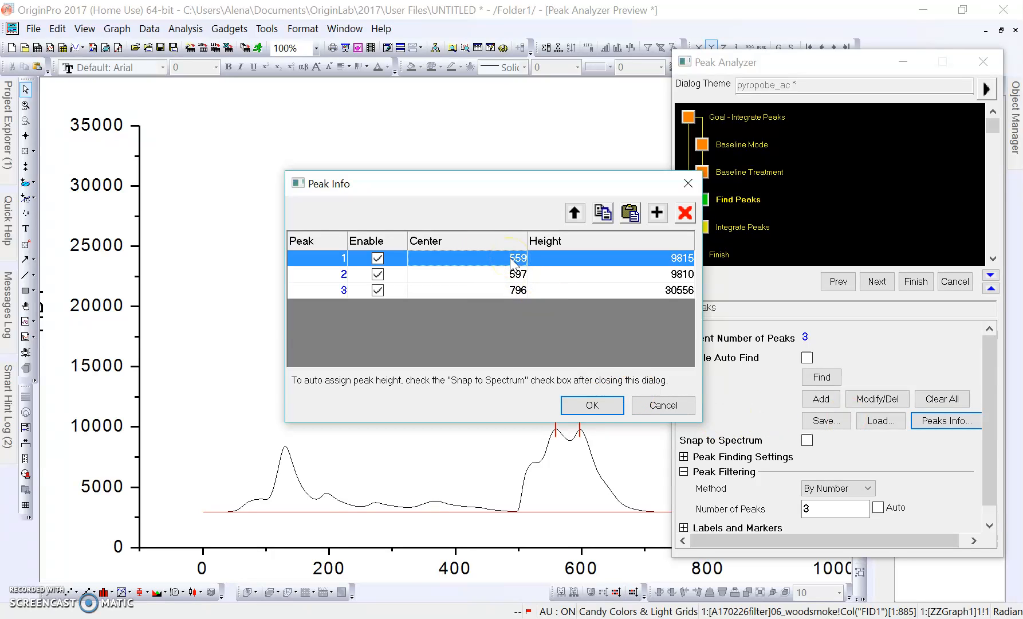
pyautogui.write('130')
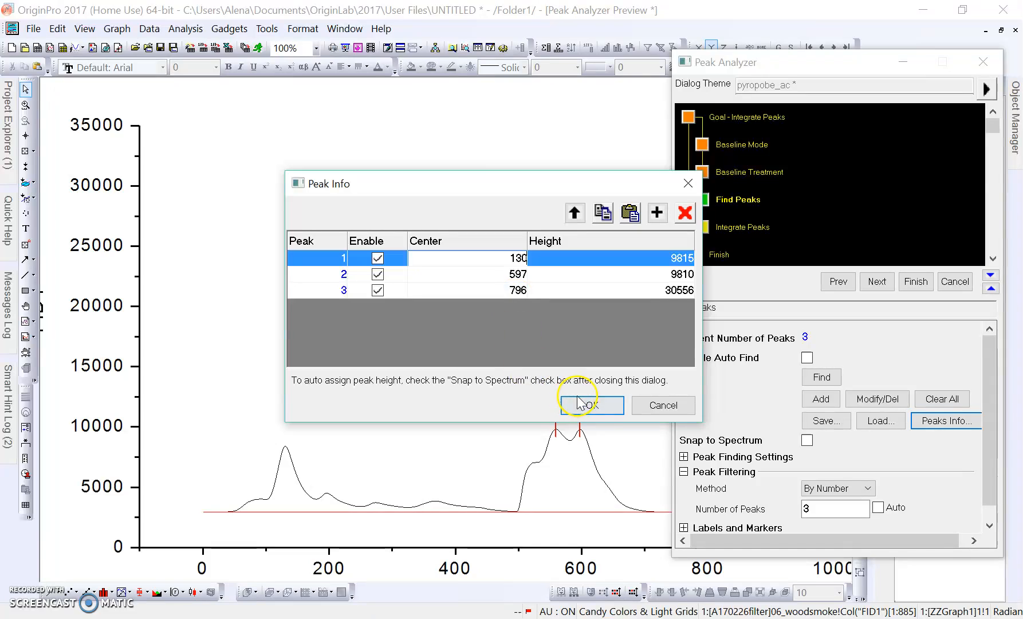
pyautogui.click(592, 406)
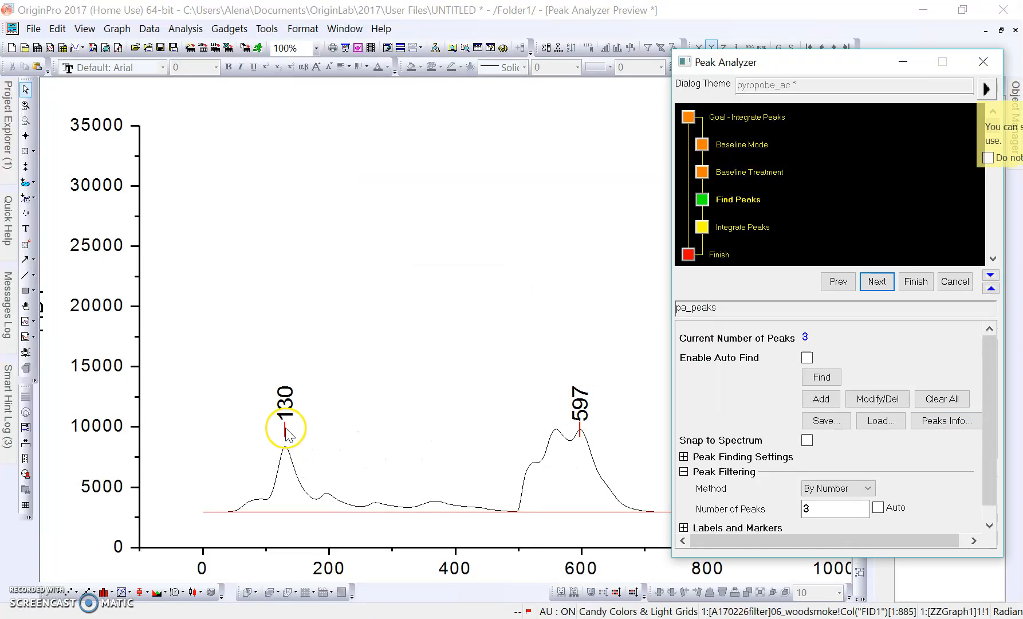
# Enable Snap to Spectrum and advance to the integration step.
pyautogui.click(808, 441)
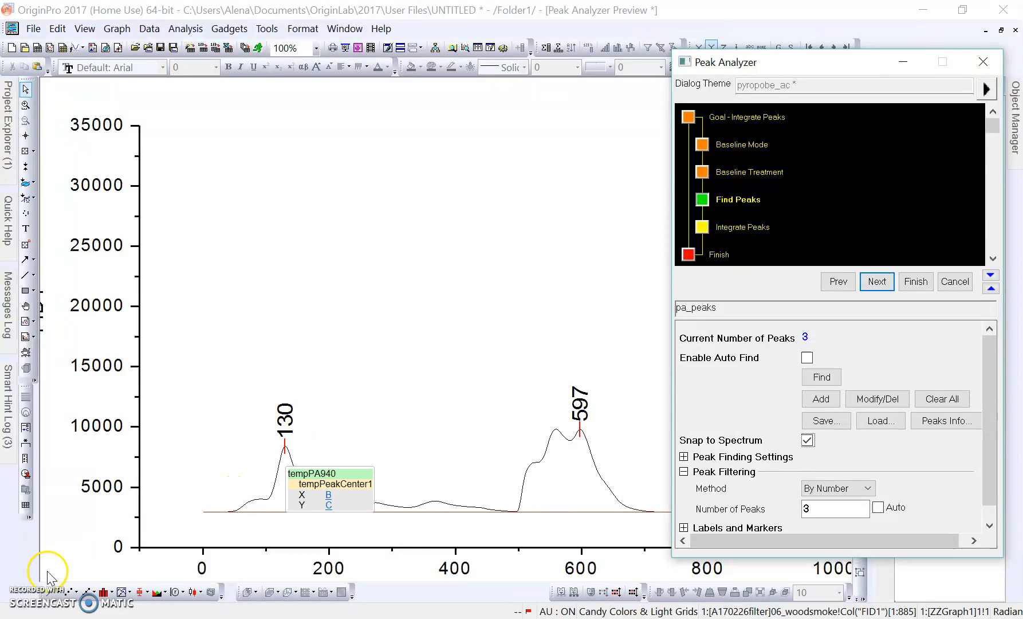
pyautogui.click(18, 610)
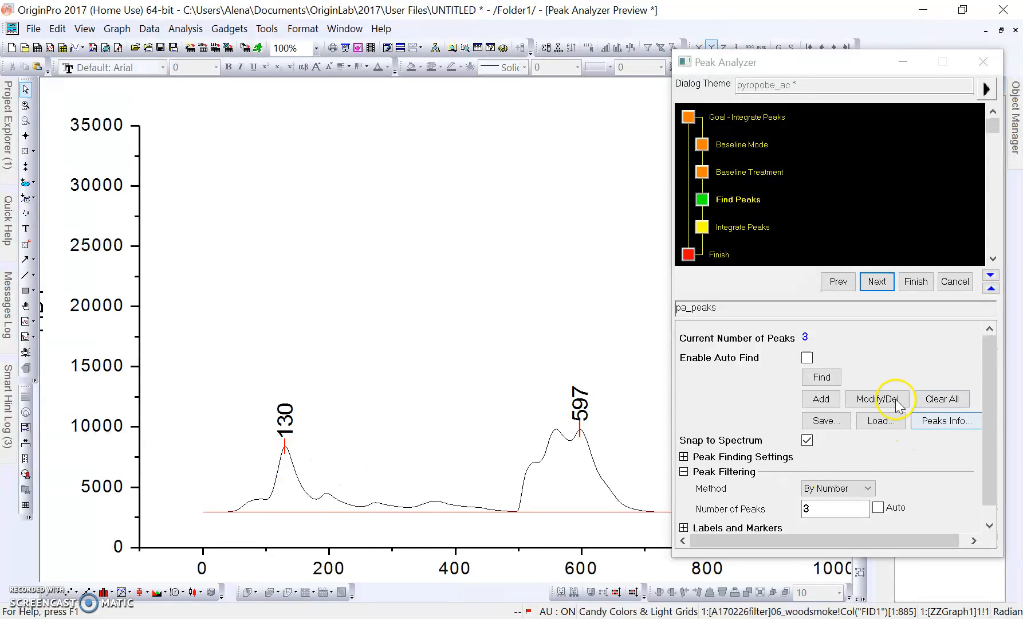
pyautogui.click(880, 282)
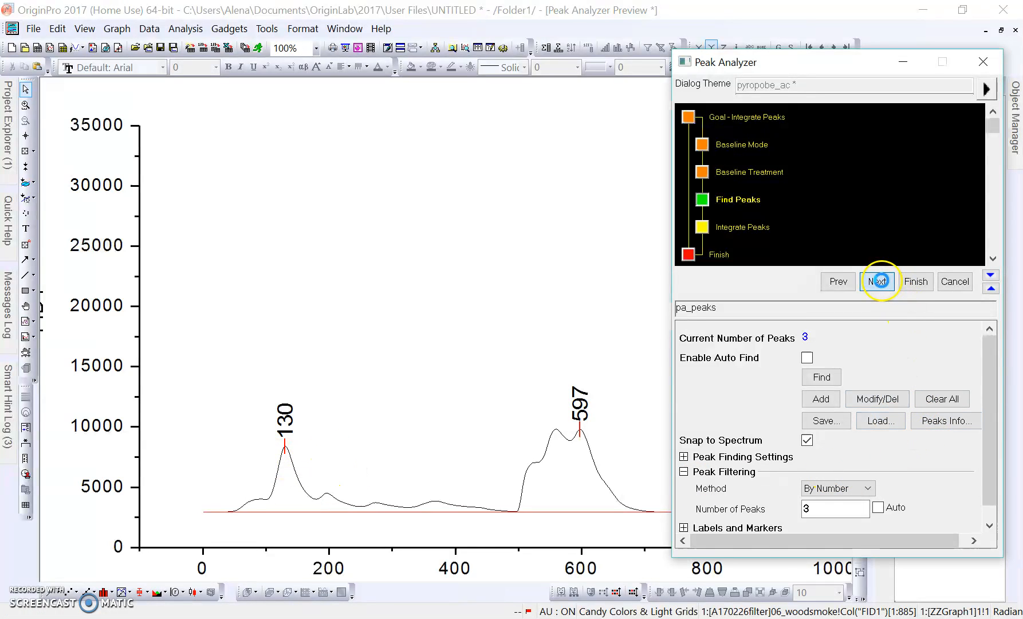
# Set the first integration range limits to 1–500.
pyautogui.moveTo(772, 62); pyautogui.dragTo(972, 79)
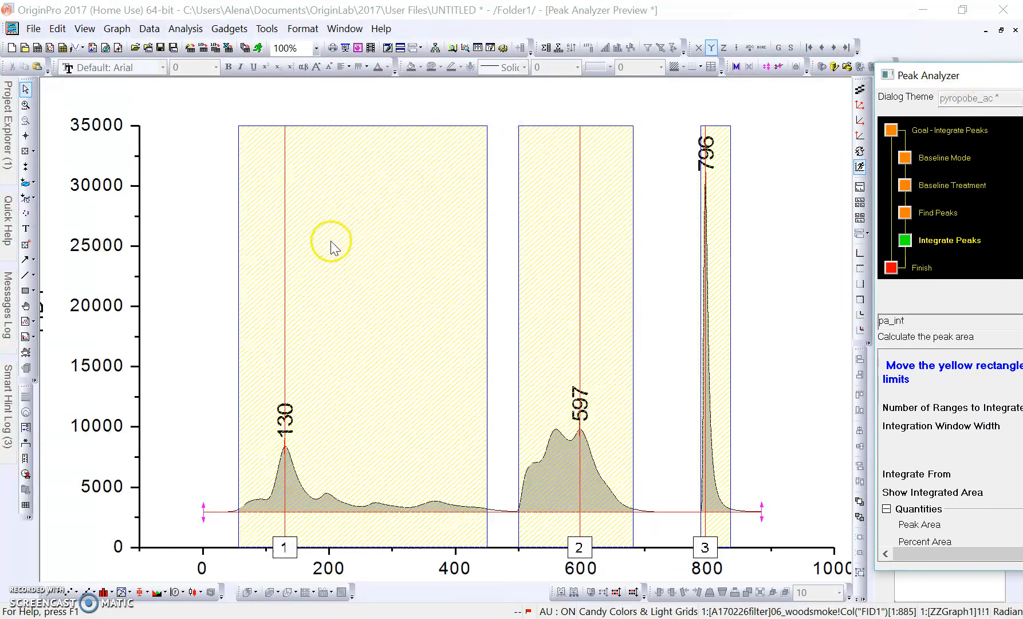
pyautogui.rightClick(393, 251)
pyautogui.click(393, 253)
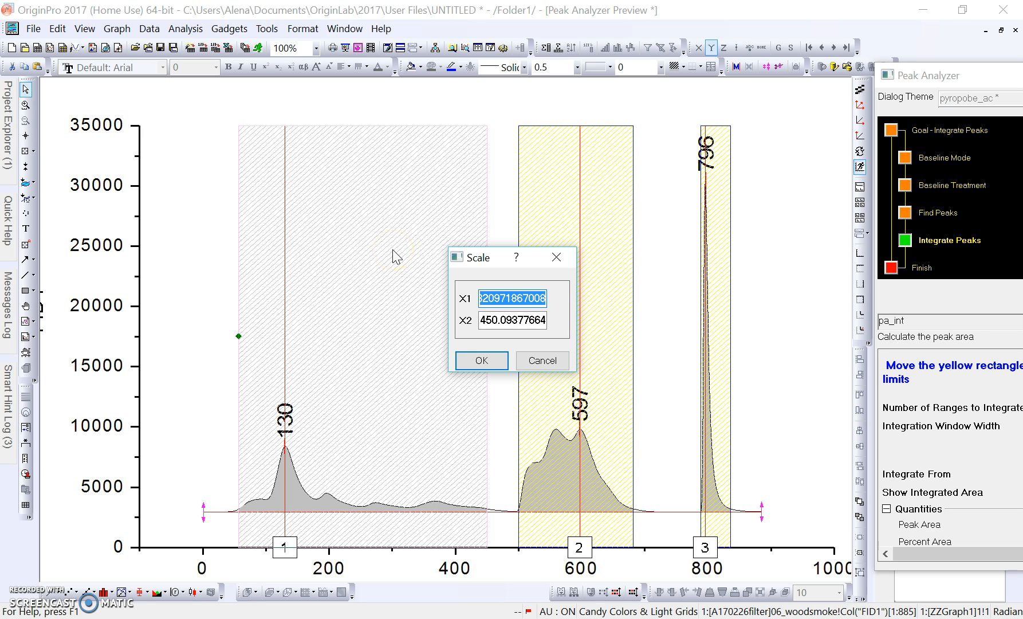
pyautogui.write('1')
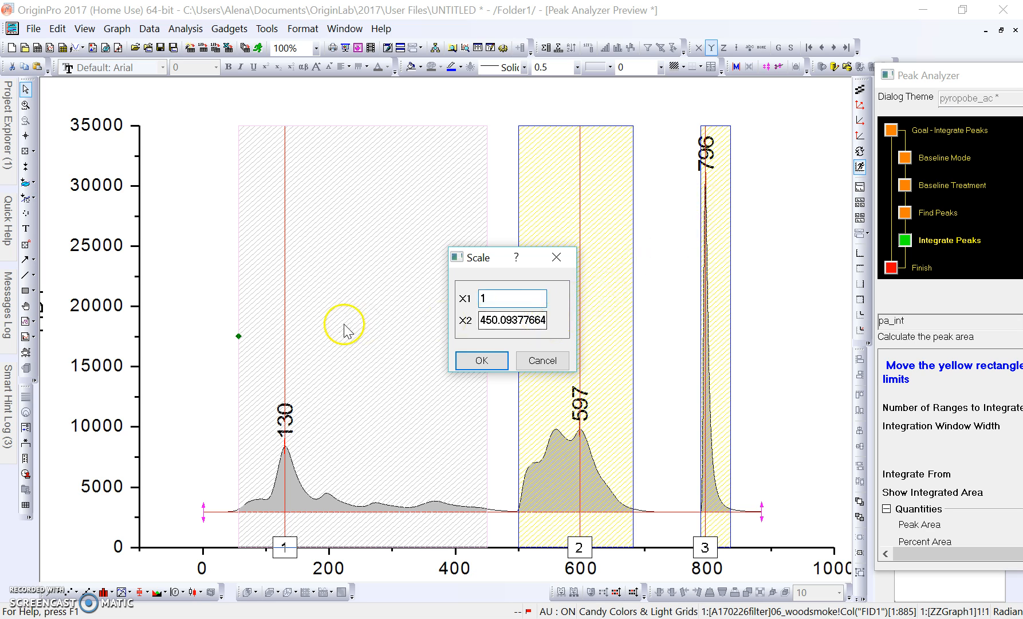
pyautogui.press('Tab')
pyautogui.write('5091')
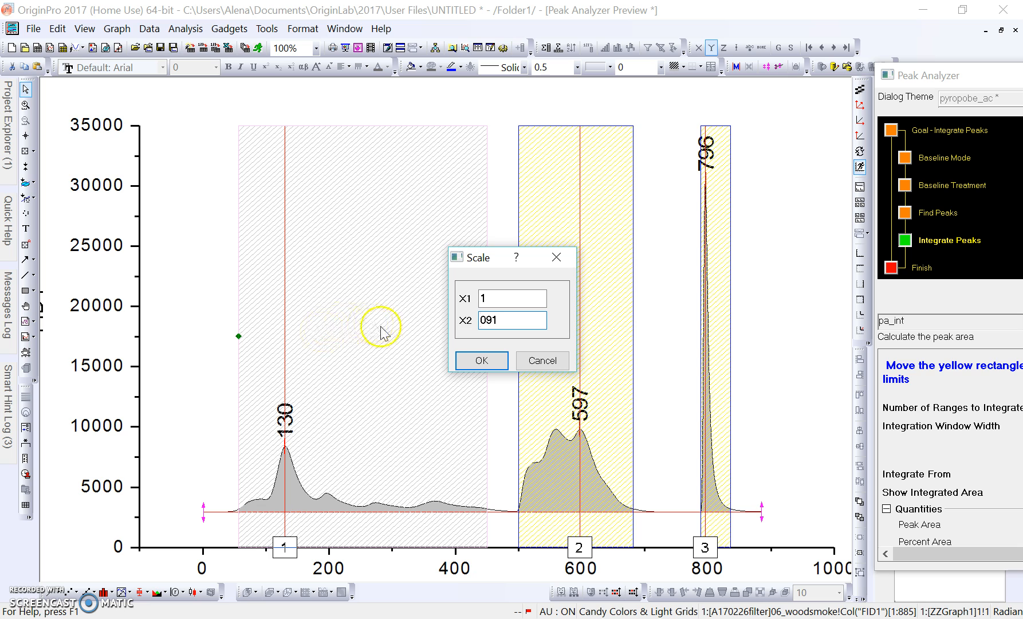
pyautogui.moveTo(507, 322); pyautogui.dragTo(398, 342)
pyautogui.write('500')
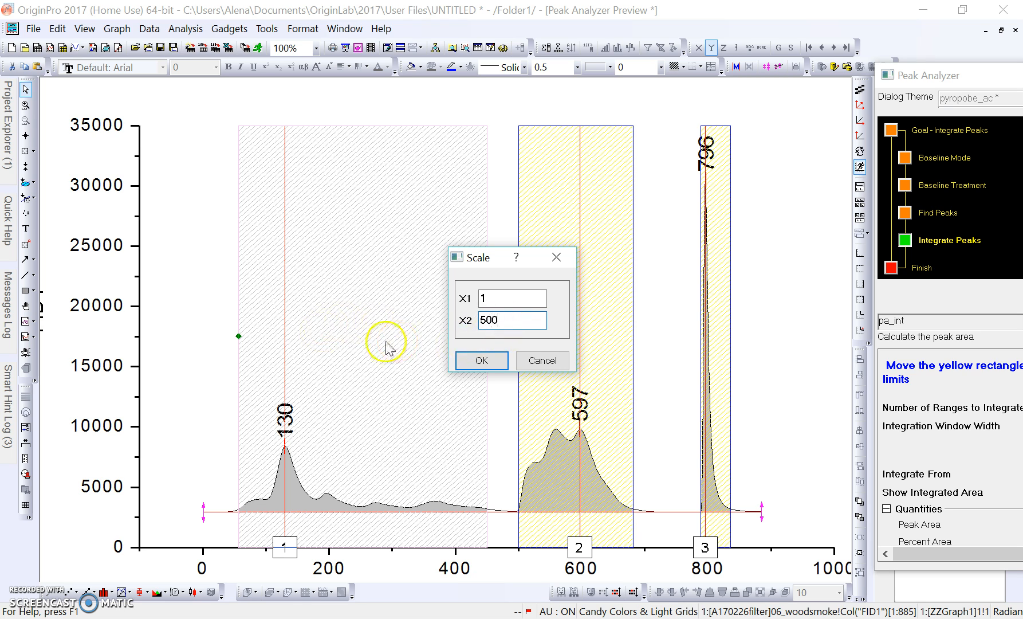
pyautogui.click(467, 360)
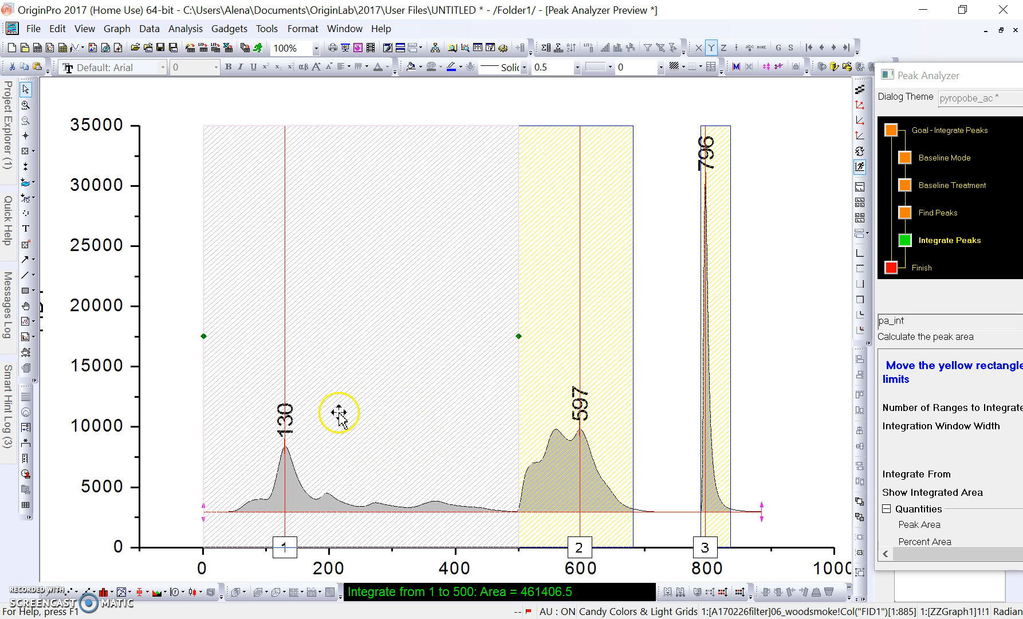
# Set the second integration range limits to 501–775.
pyautogui.rightClick(613, 288)
pyautogui.click(643, 296)
pyautogui.write('5')
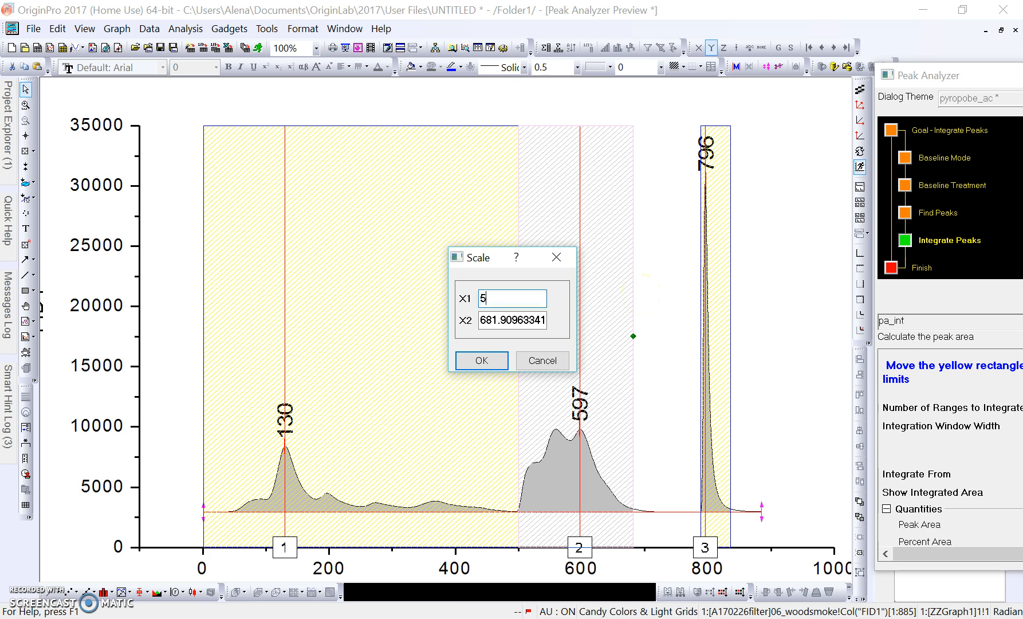
pyautogui.write('01')
pyautogui.doubleClick(488, 319)
pyautogui.write('85')
pyautogui.doubleClick(513, 319)
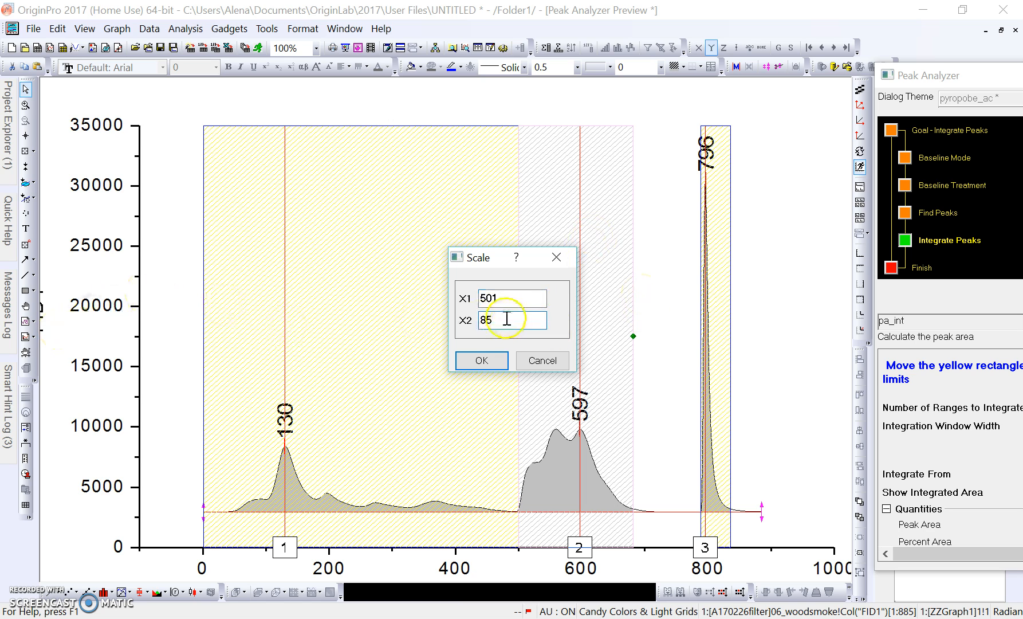
pyautogui.write('775')
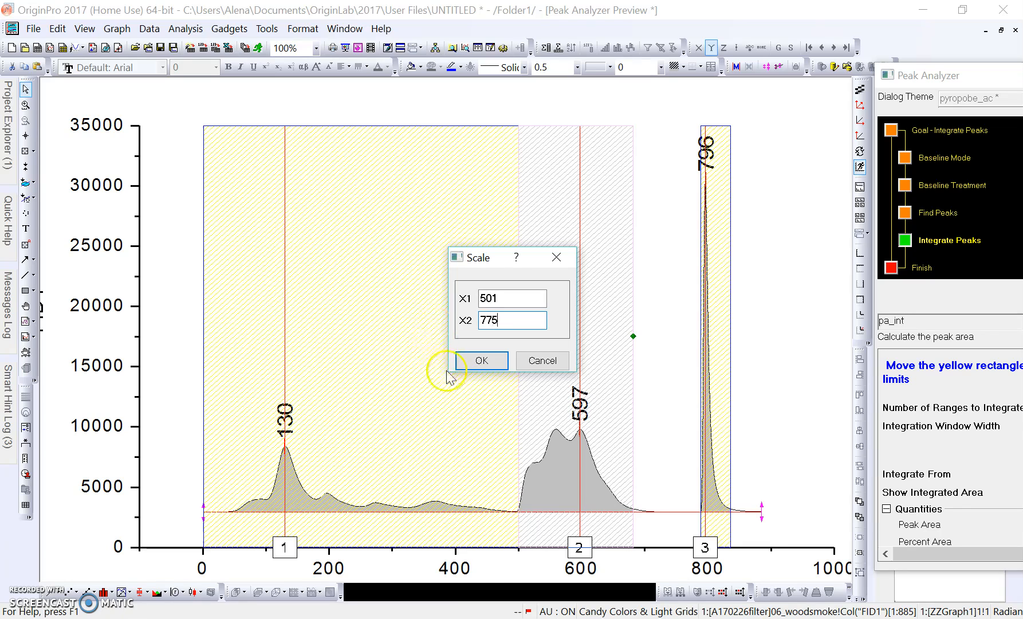
pyautogui.click(484, 362)
# Set the third integration range to 776–885, giving an area of 291128.
pyautogui.rightClick(708, 281)
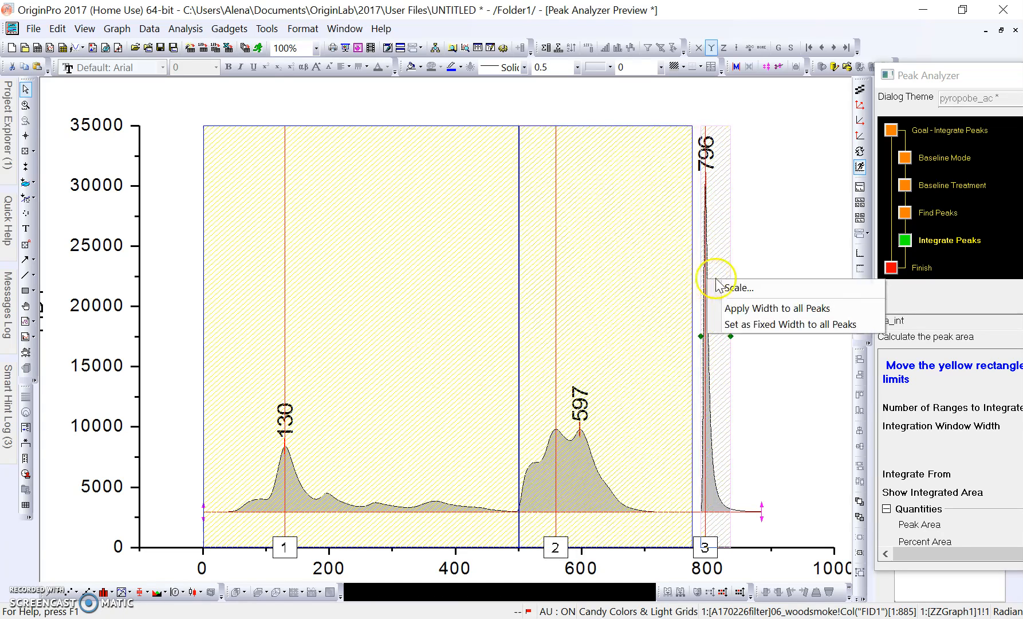
pyautogui.click(723, 285)
pyautogui.write('776')
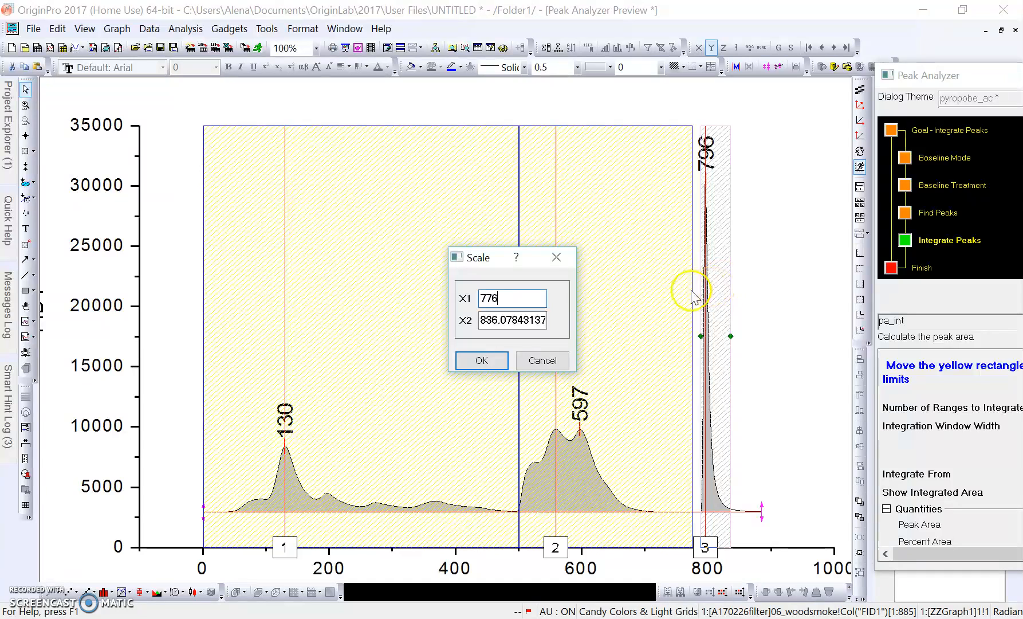
pyautogui.doubleClick(529, 321)
pyautogui.write('9')
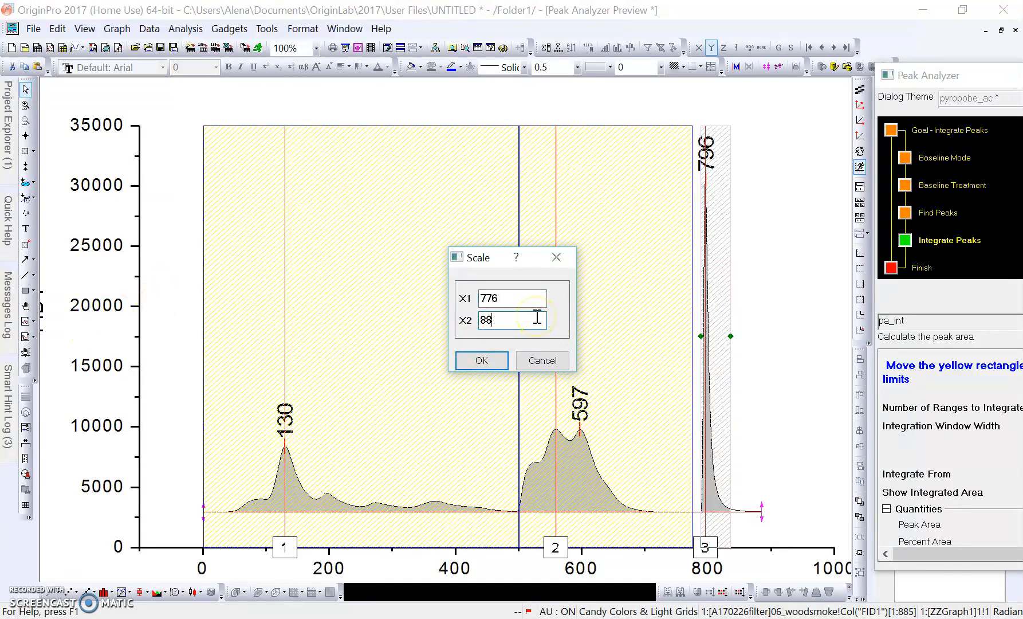
pyautogui.click(492, 366)
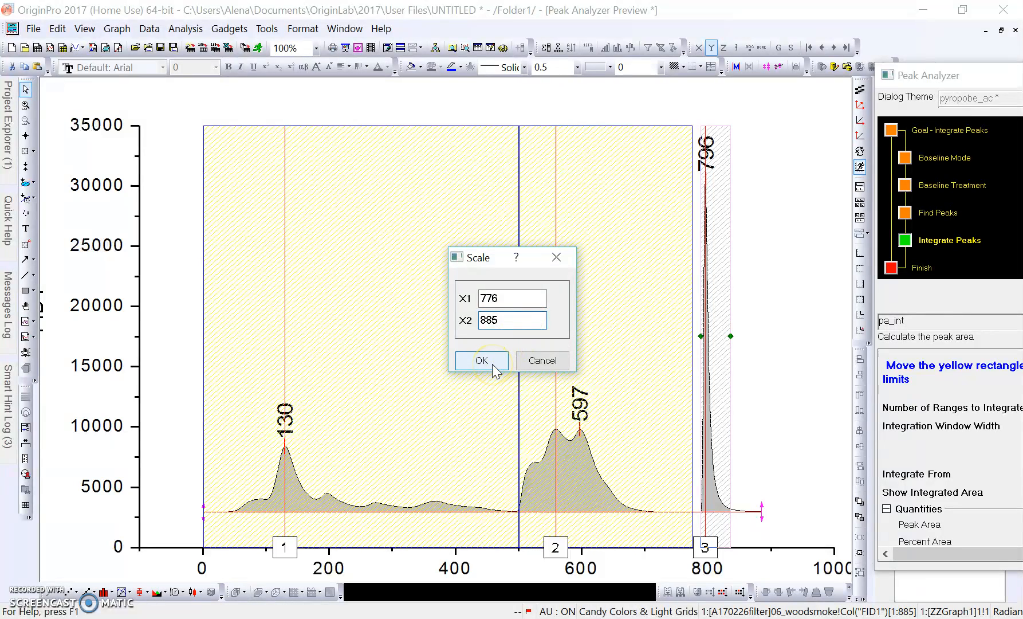
pyautogui.click(492, 364)
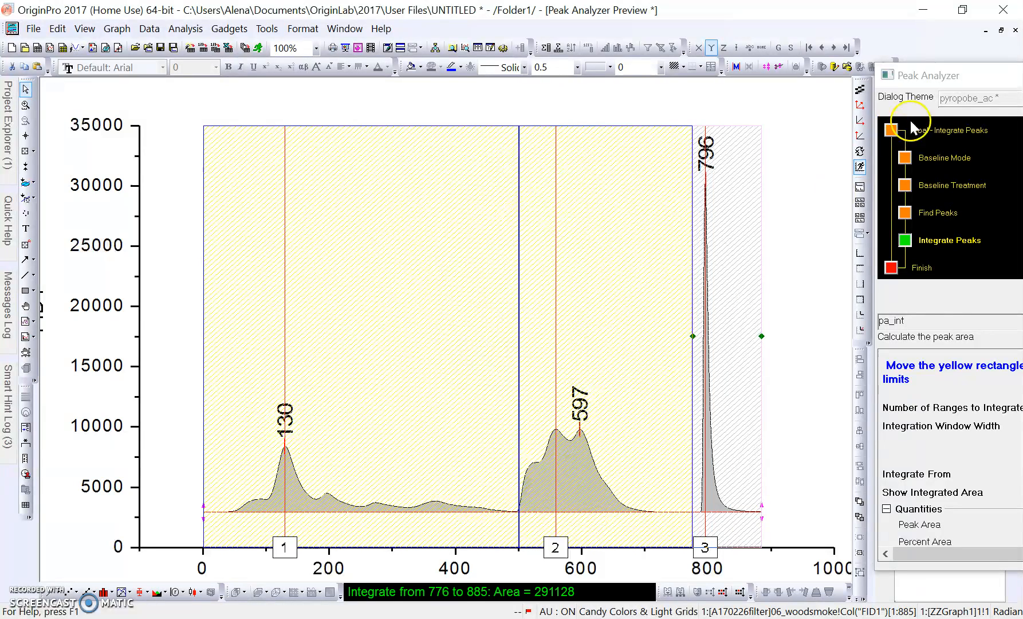
# Float the Peak Analyzer, save the settings to the pyropobe_ac theme, and finish.
pyautogui.moveTo(967, 75); pyautogui.dragTo(603, 68)
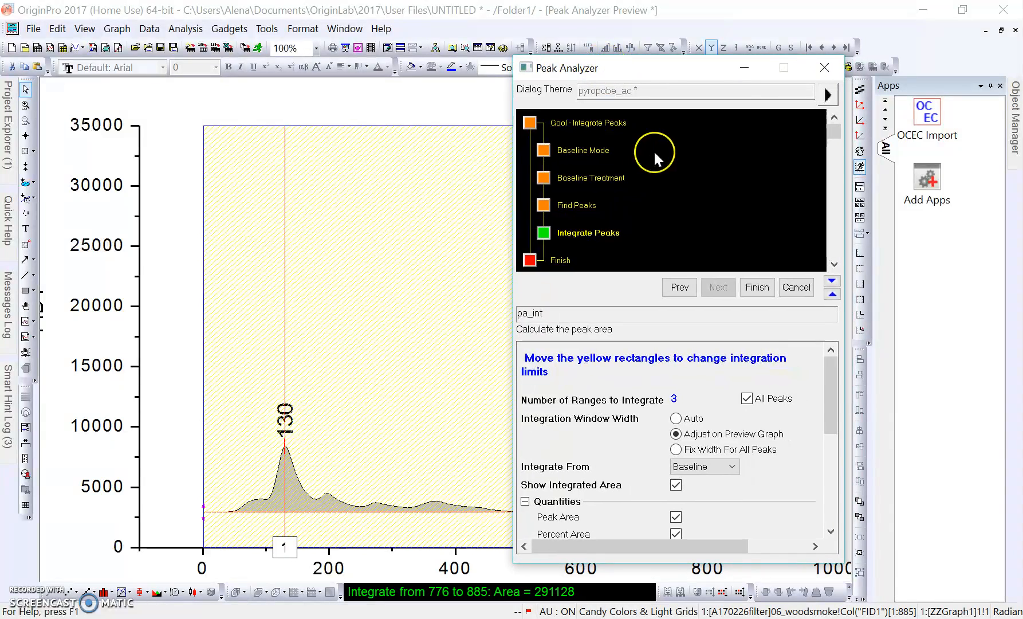
pyautogui.click(827, 95)
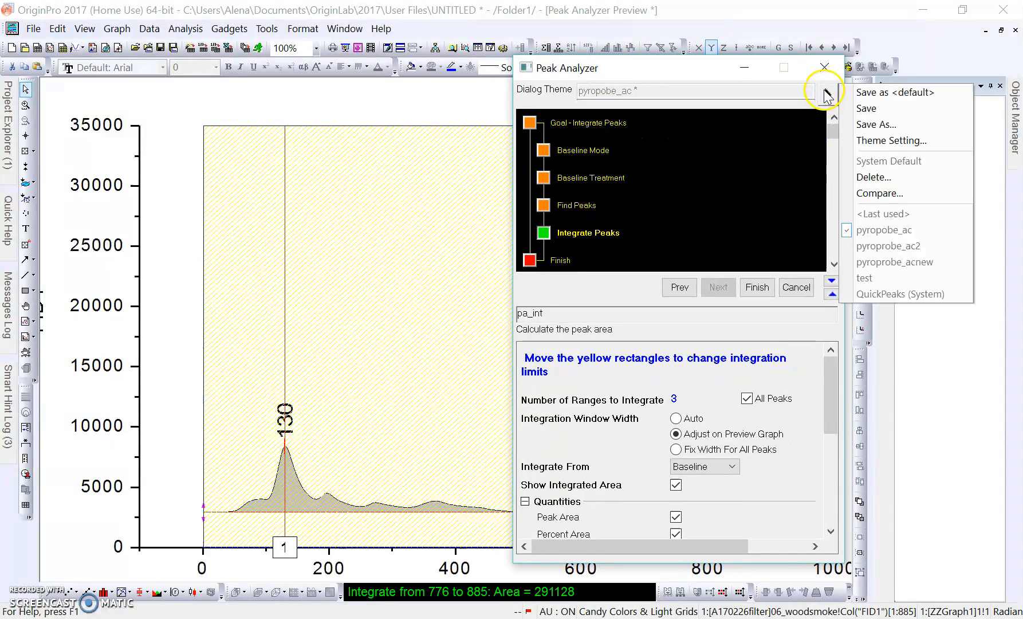
pyautogui.click(879, 111)
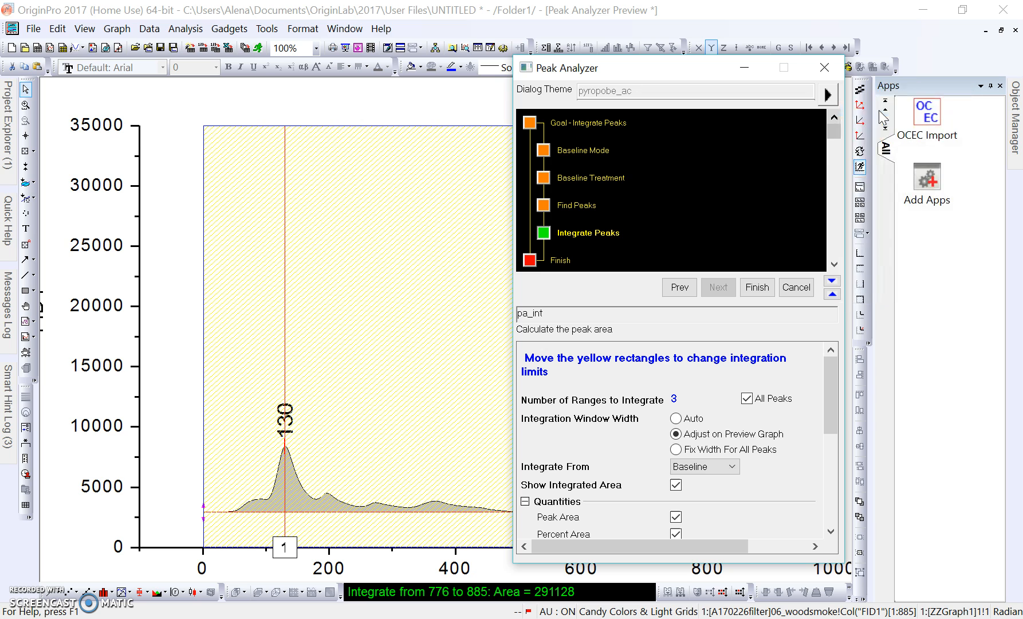
pyautogui.click(758, 288)
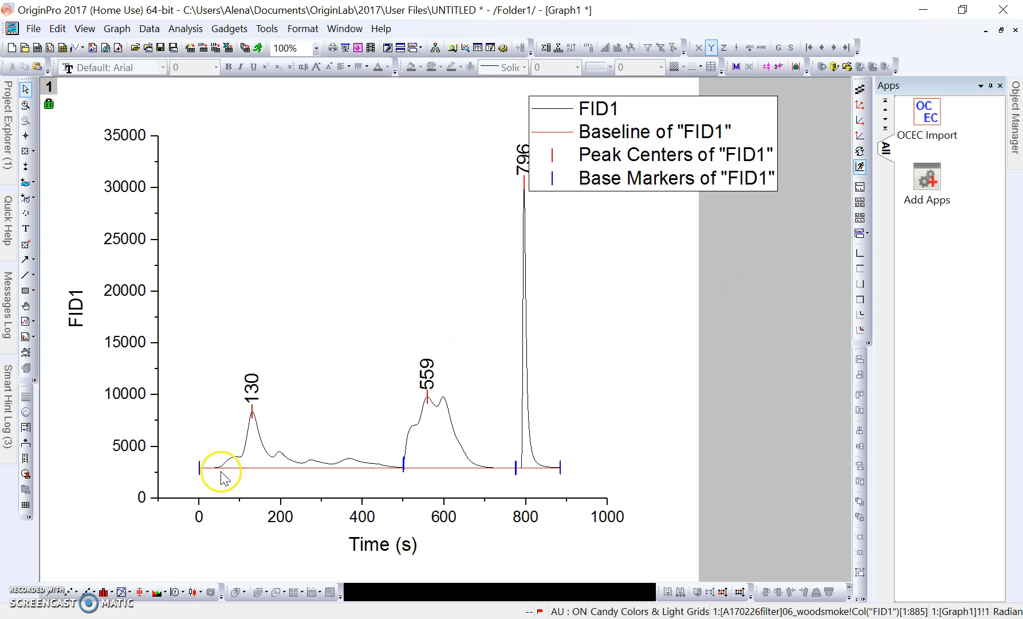
# Inspect Graph1's FID1 baseline, base markers and peaks labelled 130, 559 and 796.
pyautogui.moveTo(201, 478)
# Maximize the A170226filter workbook and review Integration_Result1 peak areas across to the FWHM column.
pyautogui.click(1001, 33)
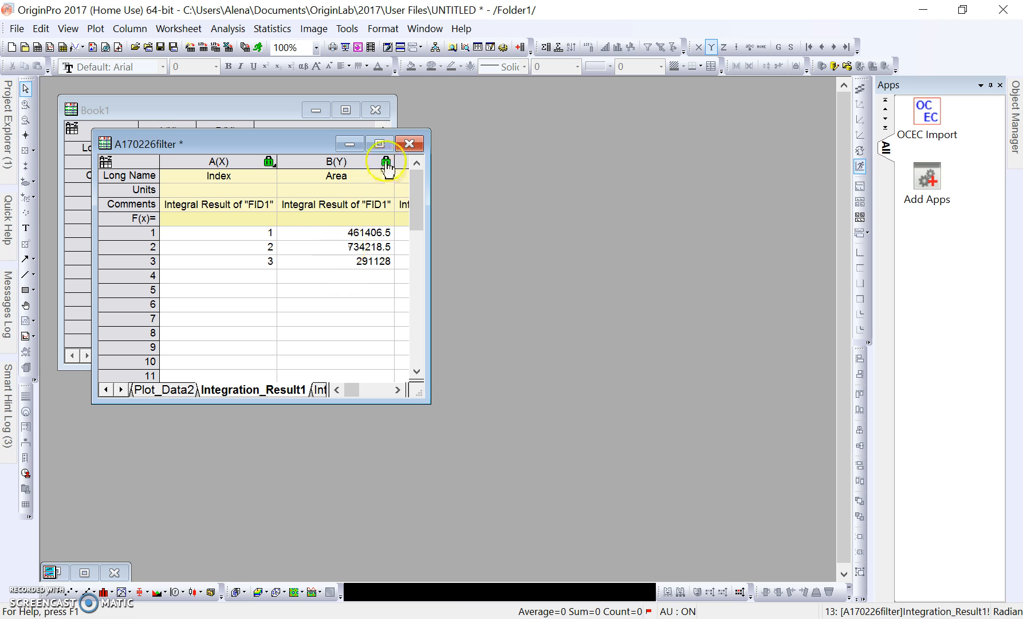
pyautogui.click(380, 144)
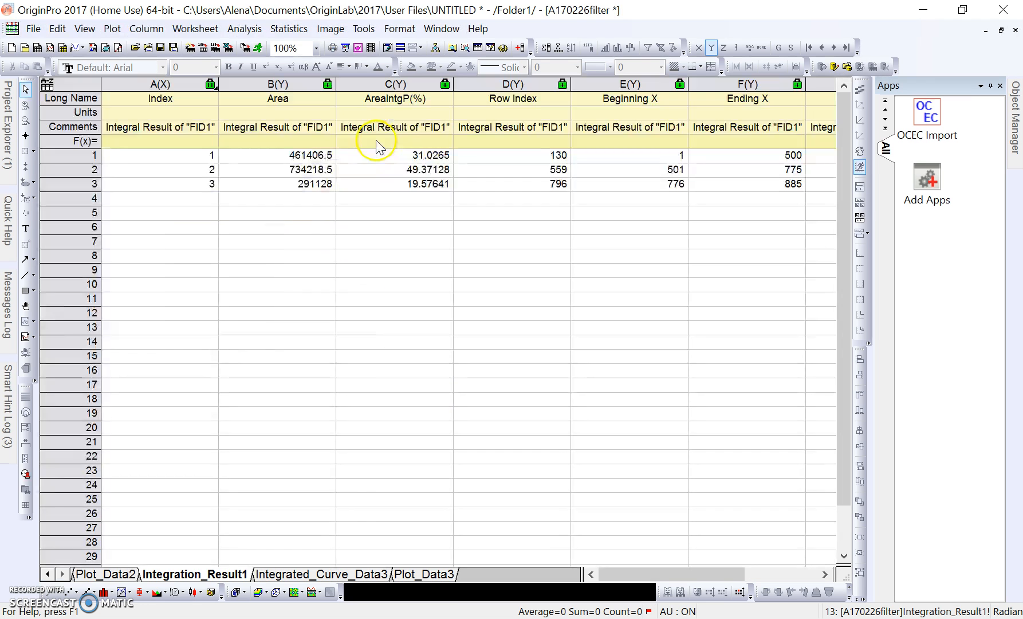
pyautogui.click(197, 577)
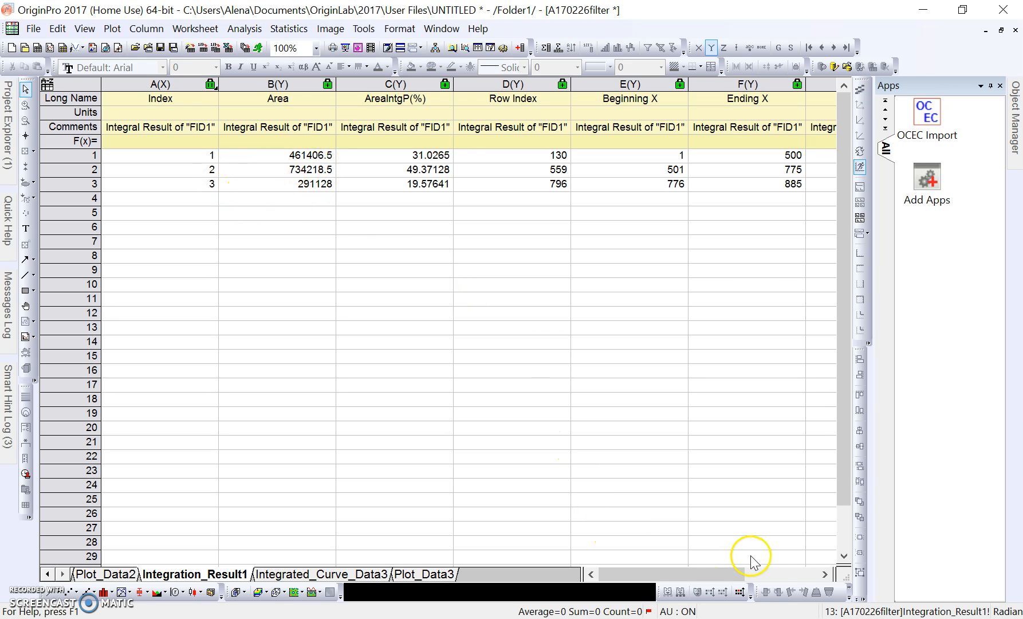
pyautogui.click(825, 574)
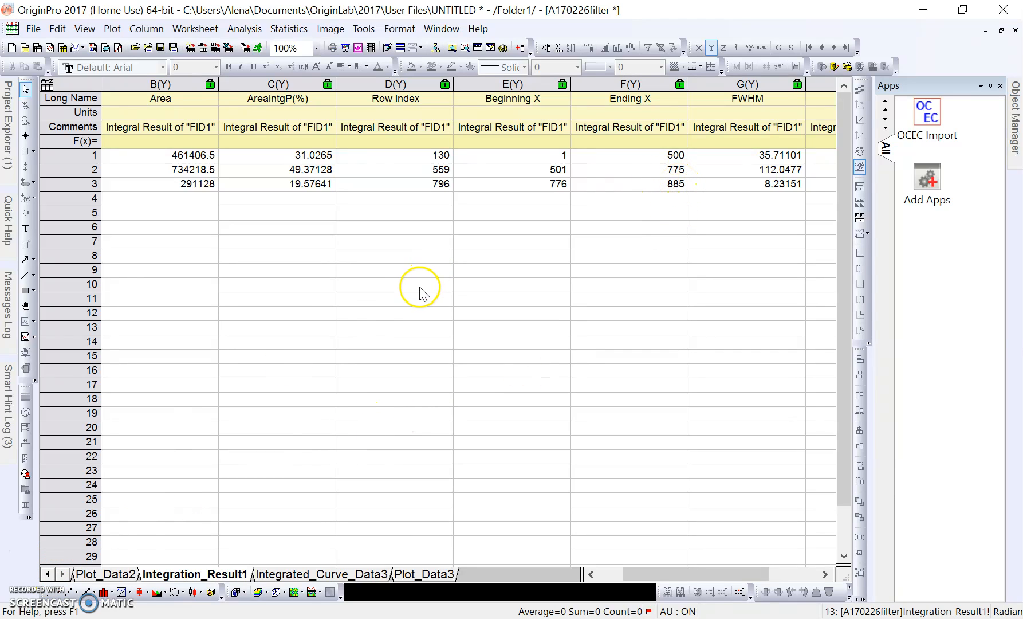
# Scroll the sheet tabs back and switch to the 05_woodsmoke data sheet.
pyautogui.click(48, 574)
pyautogui.click(48, 574)
pyautogui.click(48, 574)
pyautogui.click(48, 574)
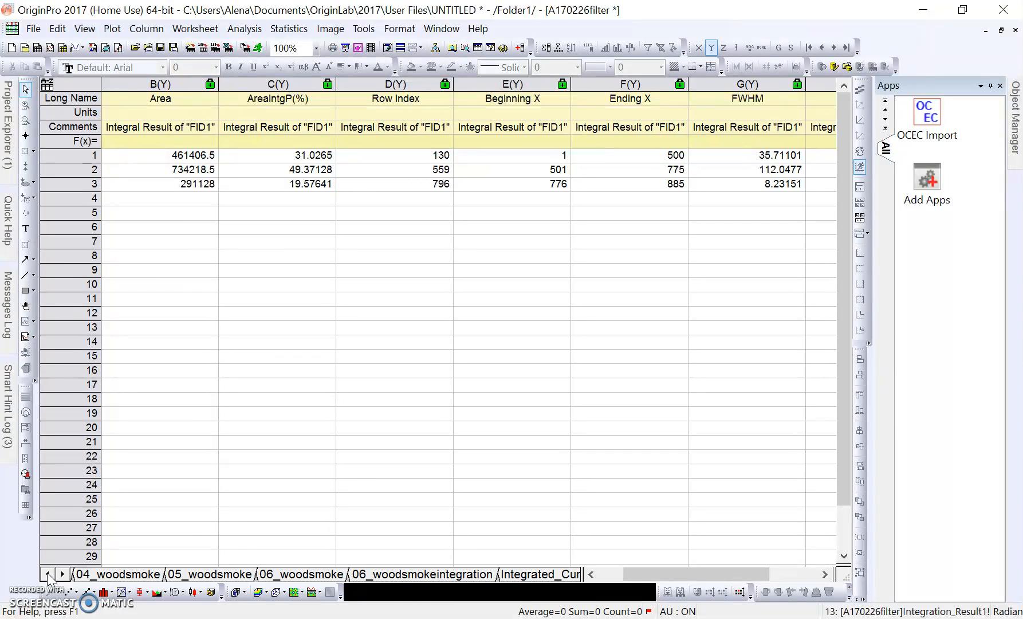
pyautogui.click(47, 574)
pyautogui.click(292, 574)
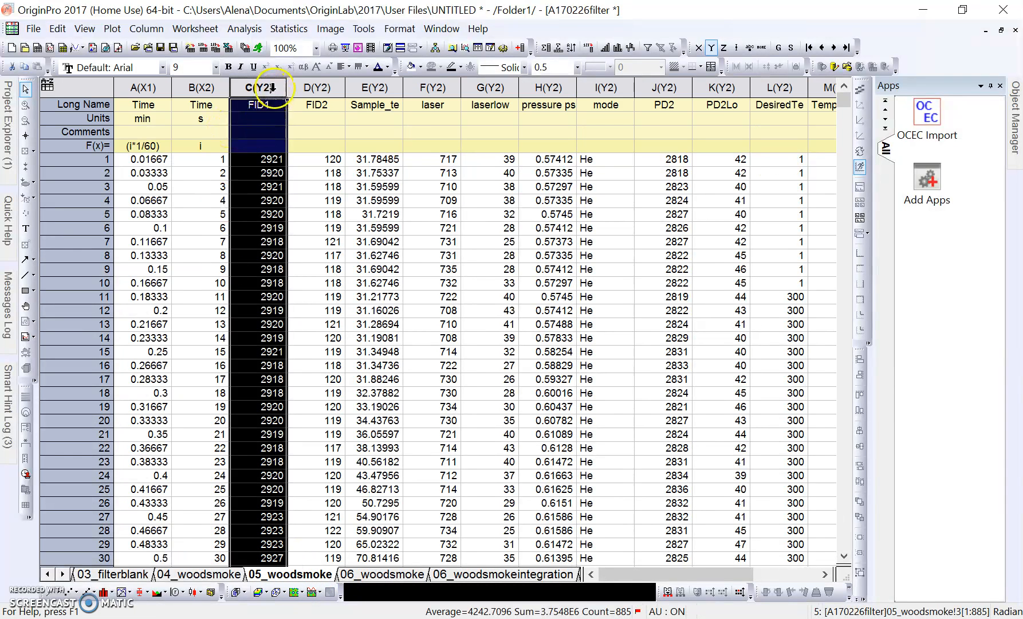
# Apply the saved pyropobe_ac Peak Analyzer theme to 05_woodsmoke FID1, giving areas 332938.5, 547329.5 and 291850.
pyautogui.click(245, 29)
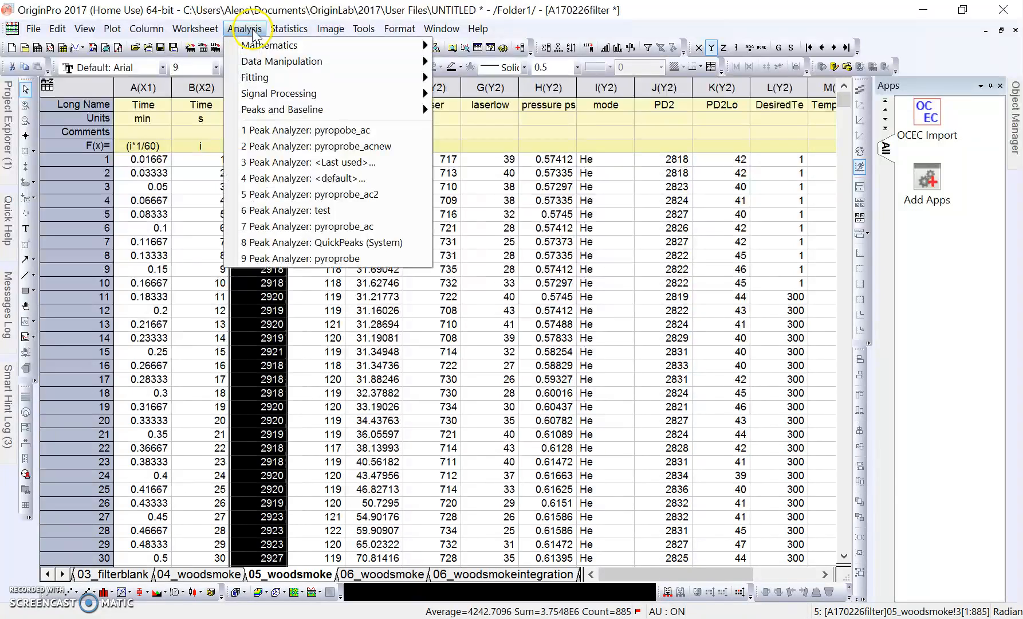
pyautogui.moveTo(265, 113)
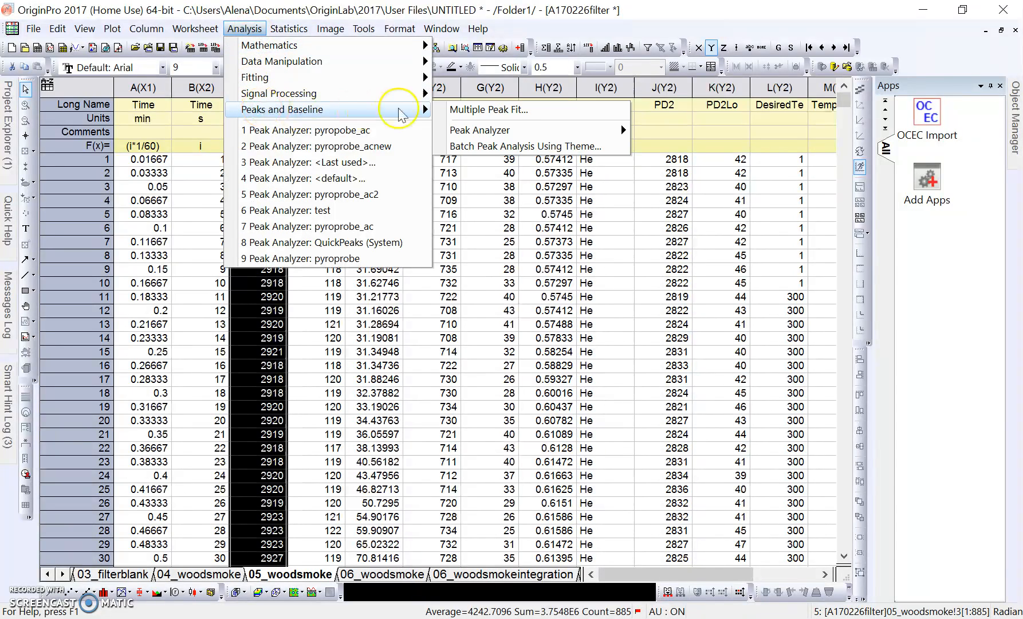
pyautogui.moveTo(538, 131)
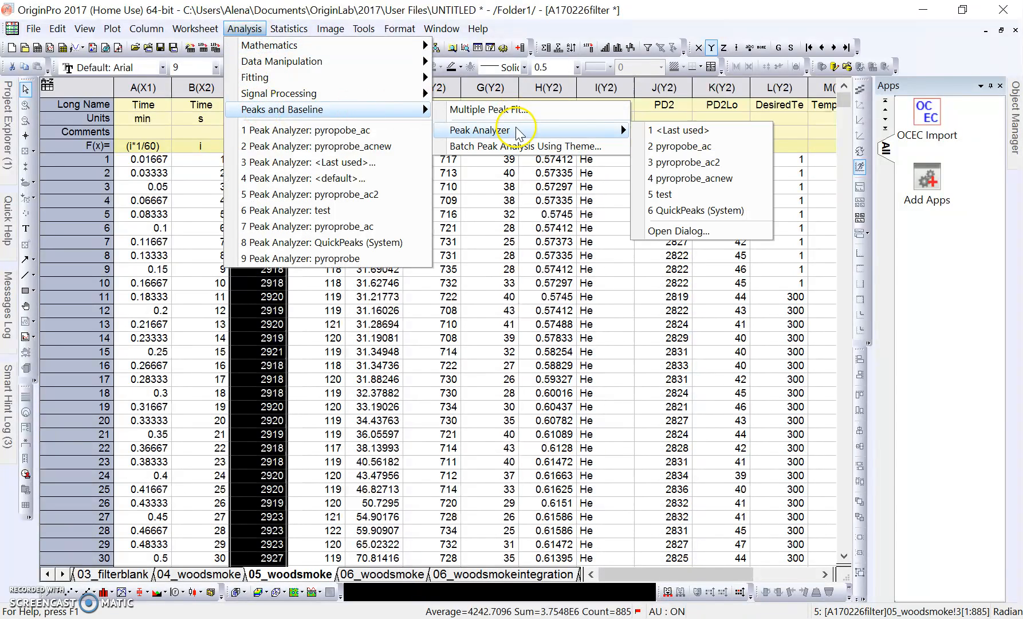
pyautogui.click(689, 151)
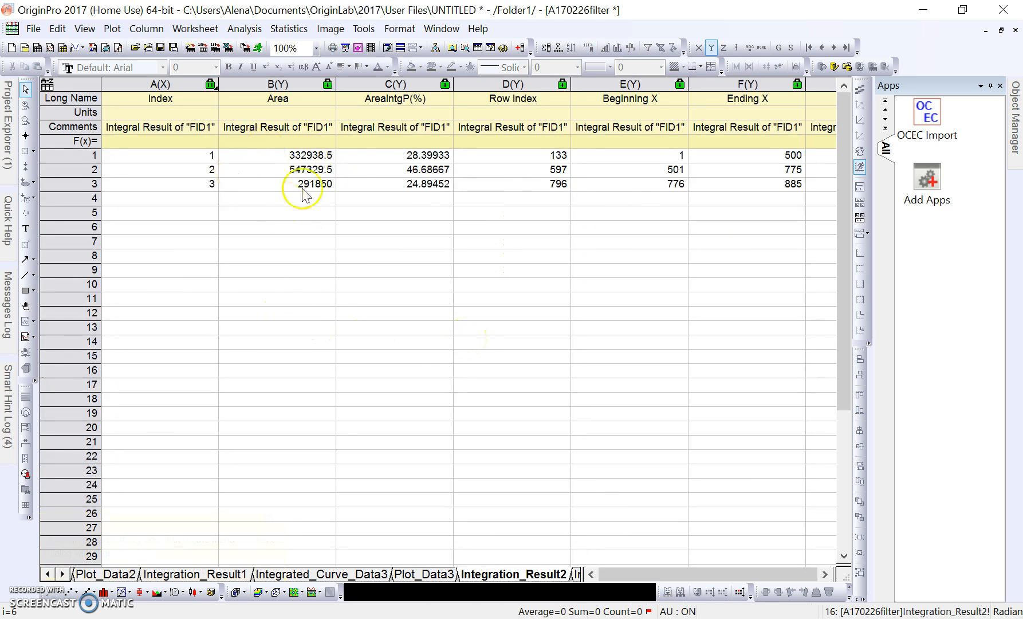
# Scroll Integration_Result2 to the FWHM and Center columns, then bring up Project Explorer.
pyautogui.doubleClick(829, 573)
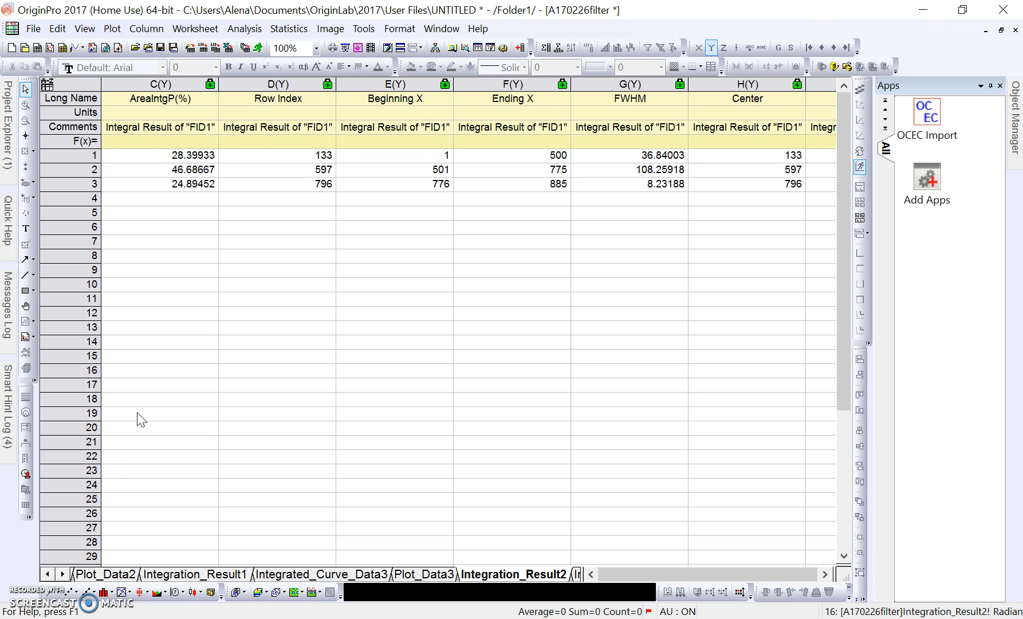
pyautogui.click(109, 484)
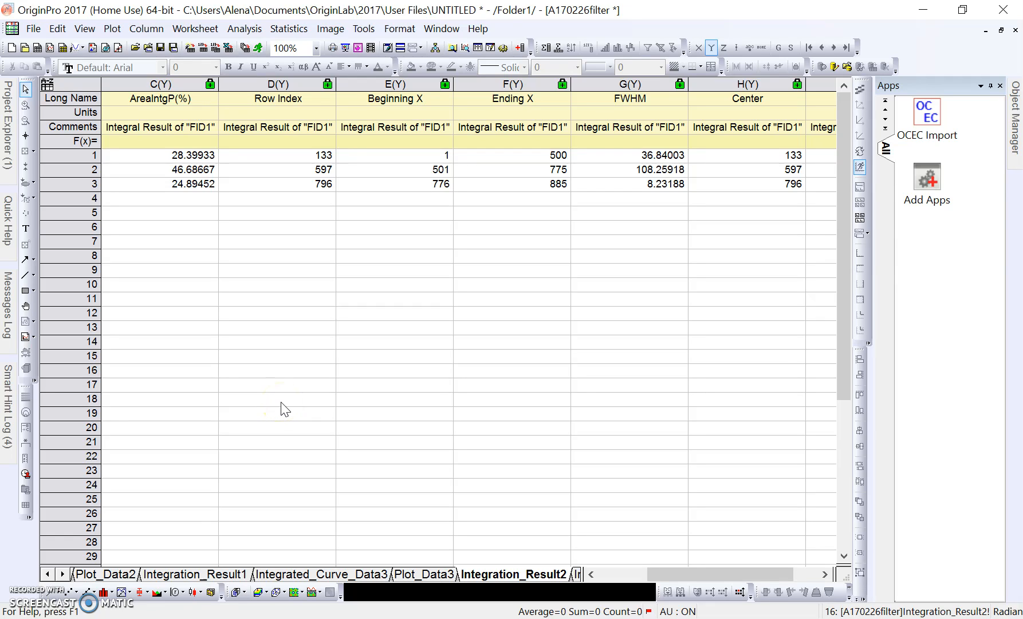
# Reopen Graph1 from Project Explorer, showing the 06_woodsmoke FID1 chromatogram with peaks at 130, 559 and 796.
pyautogui.moveTo(8, 132)
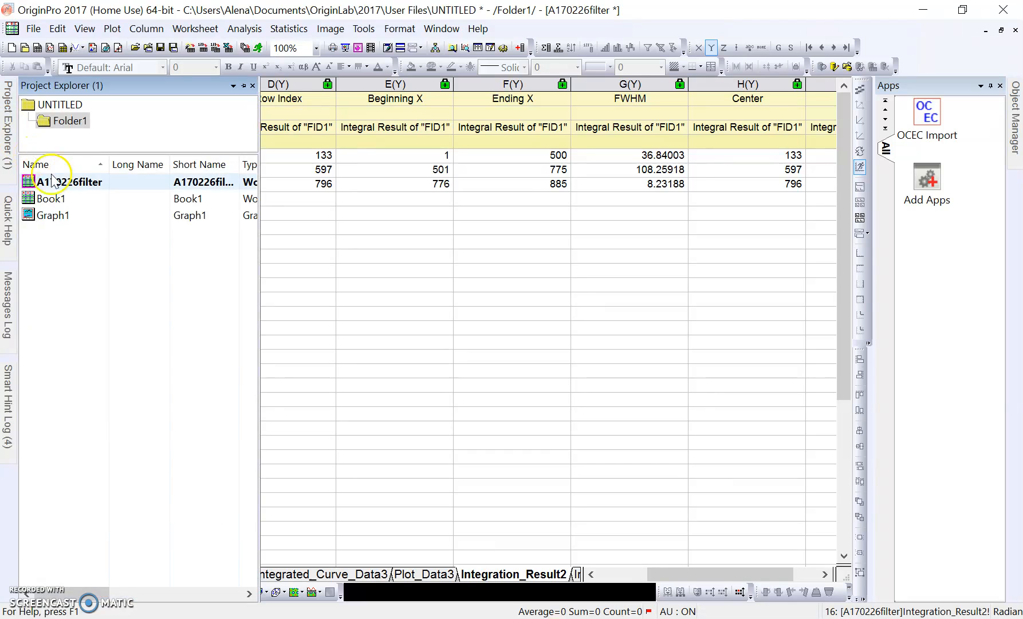
pyautogui.doubleClick(57, 216)
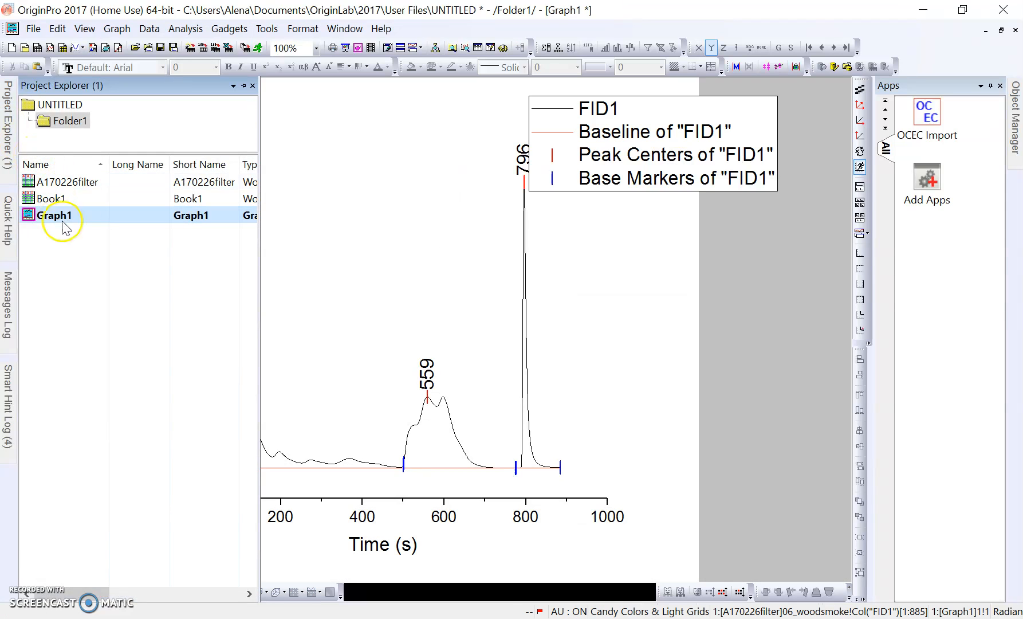
pyautogui.click(318, 169)
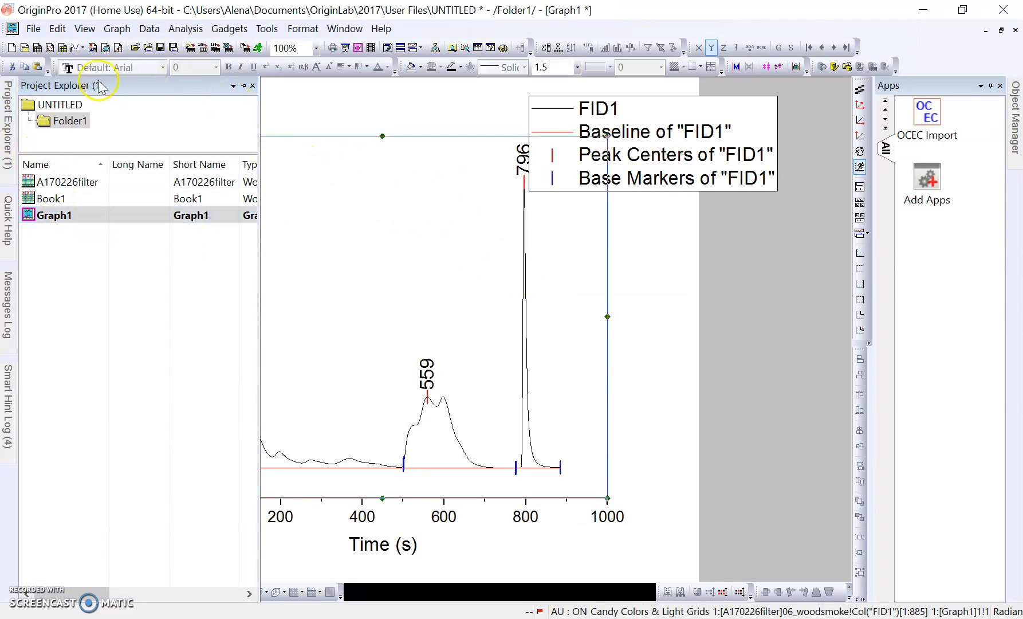
pyautogui.click(757, 260)
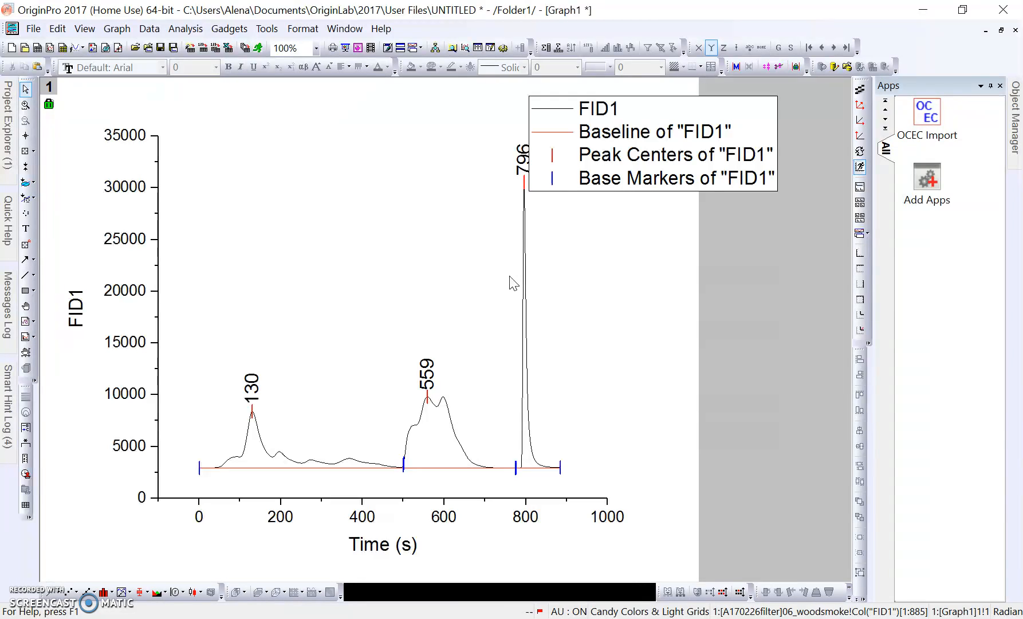
pyautogui.click(460, 299)
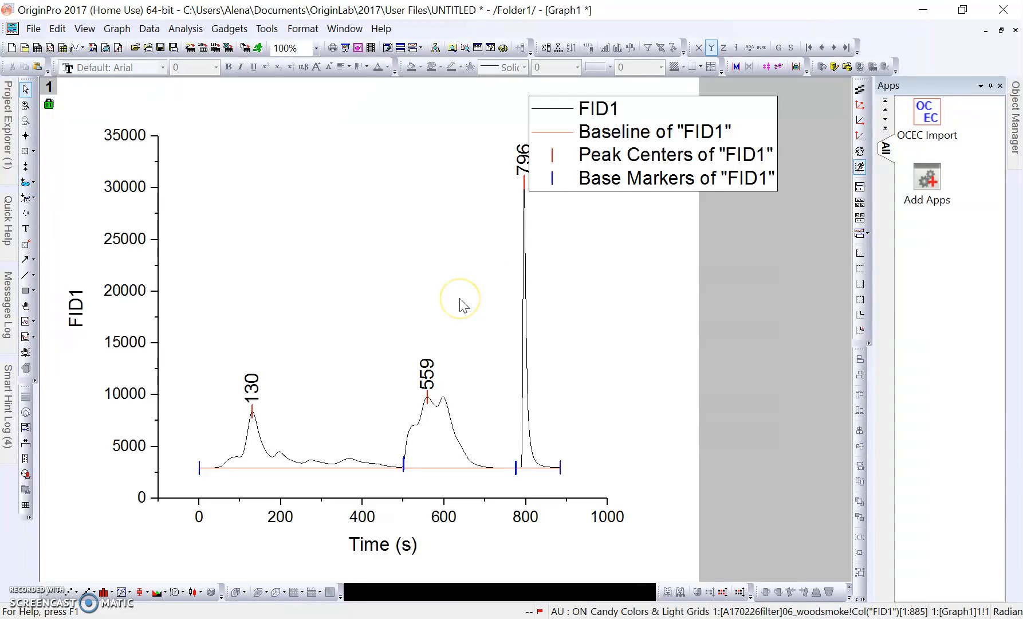